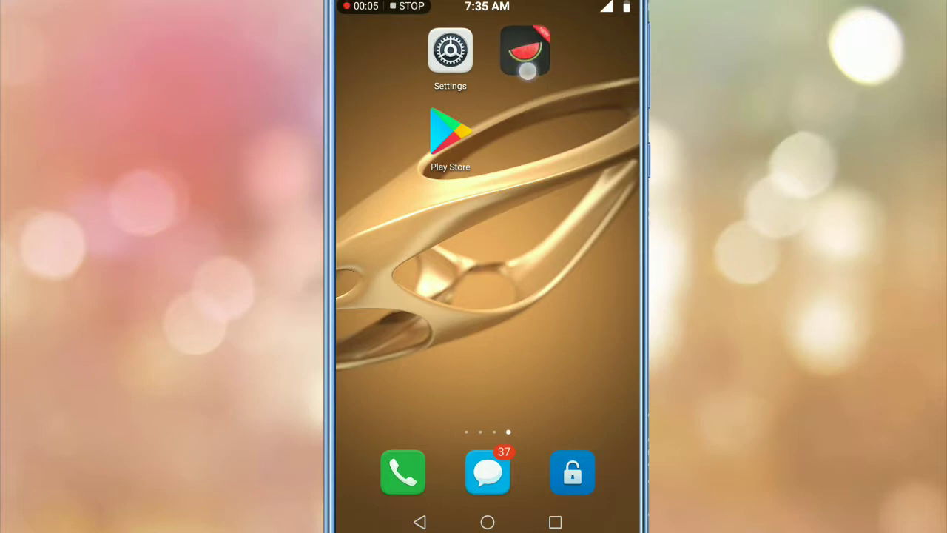
# Drag the Melon VPN icon down from beside Settings to sit next to Play Store
pyautogui.moveTo(527, 70)
pyautogui.mouseDown()
pyautogui.moveTo(532, 140)
pyautogui.moveTo(537, 128)
pyautogui.moveTo(527, 133)
pyautogui.mouseUp()
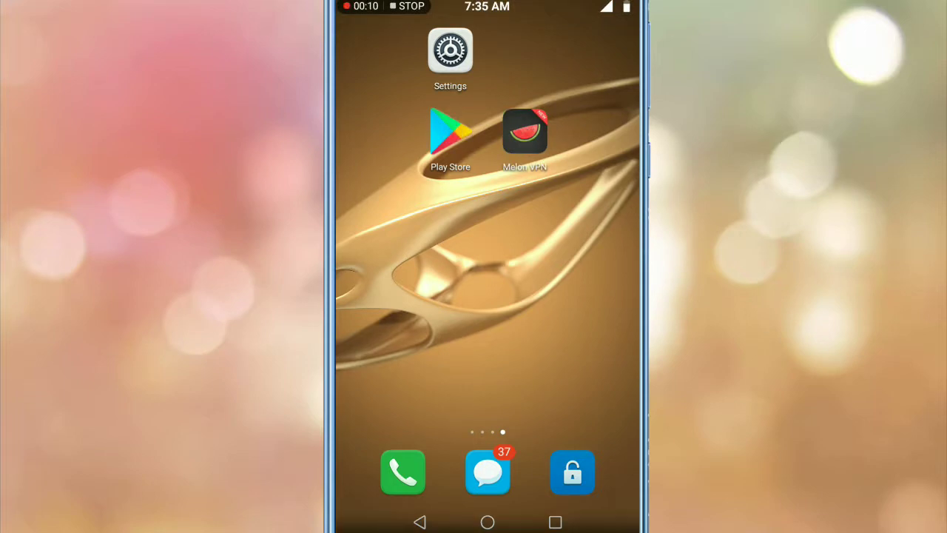
# Search Play Store for 'spotify', view the Sleep Timer for Spotify page, and return to results
pyautogui.click(450, 133)
pyautogui.click(533, 37)
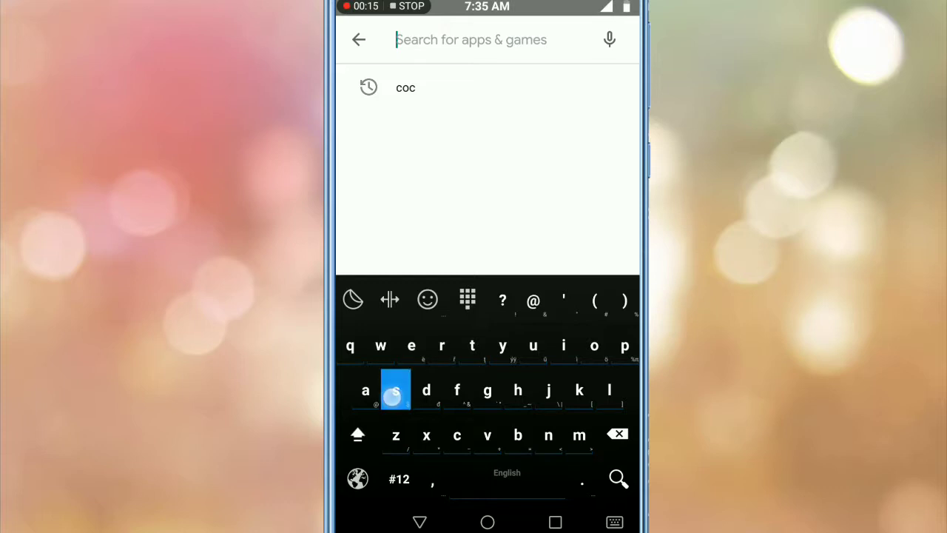
pyautogui.write('sp')
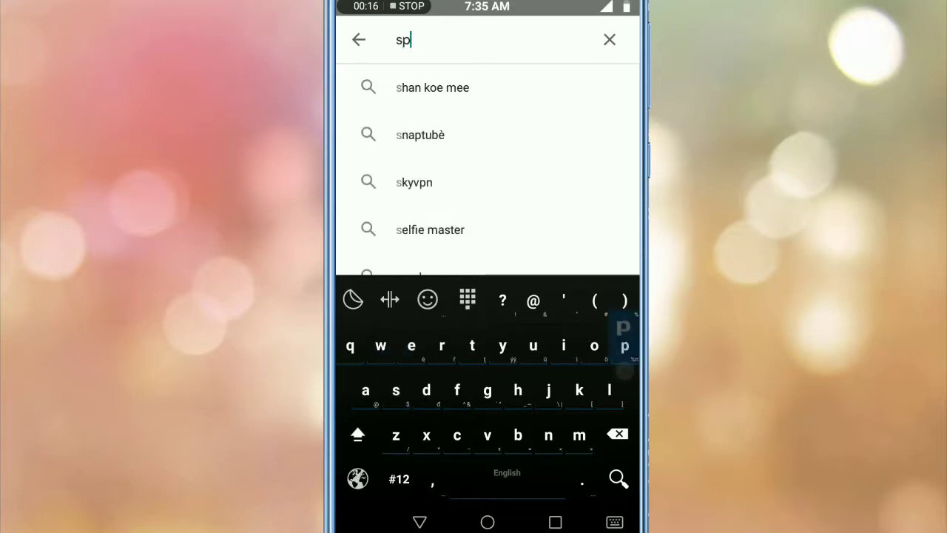
pyautogui.write('o')
pyautogui.click(538, 91)
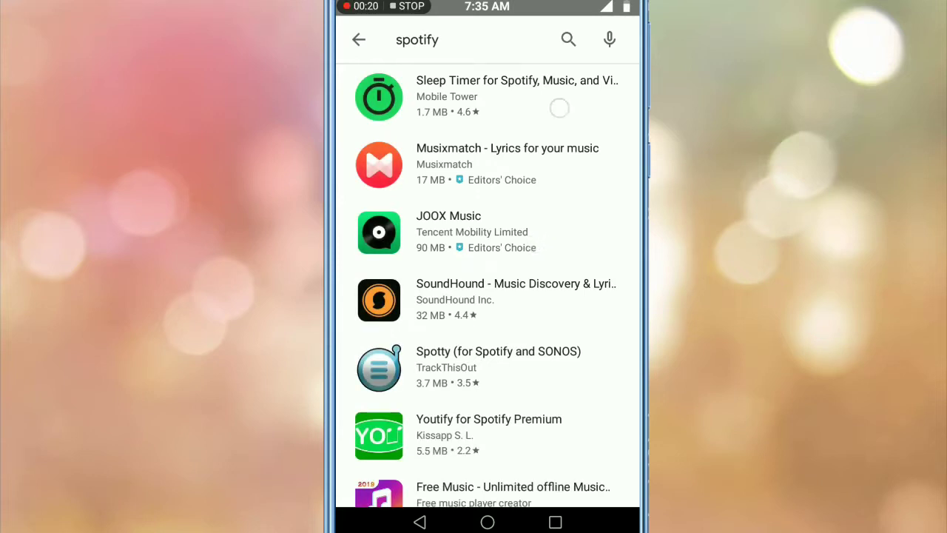
pyautogui.scroll(-1, 530, 281)
pyautogui.click(481, 93)
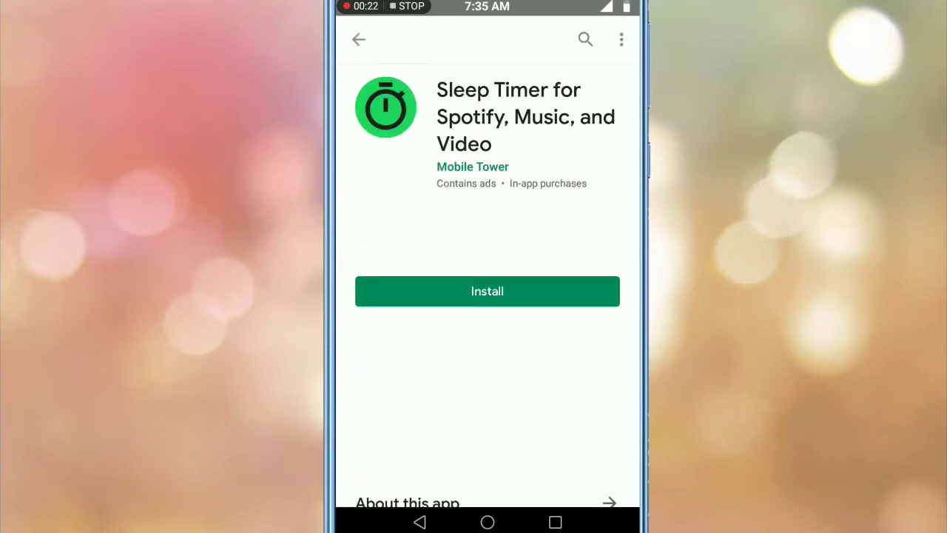
pyautogui.click(359, 40)
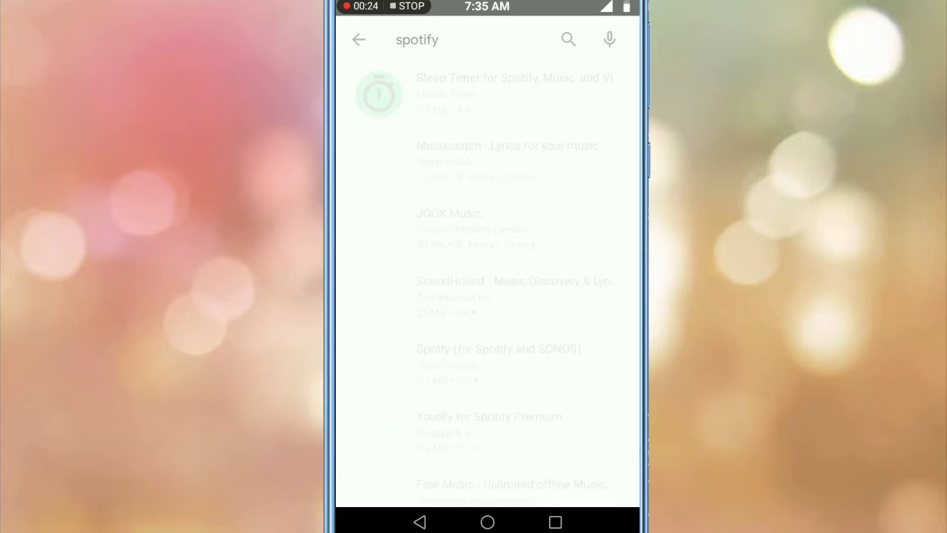
pyautogui.scroll(-5, 560, 298)
pyautogui.scroll(-3, 543, 226)
pyautogui.scroll(-2, 544, 226)
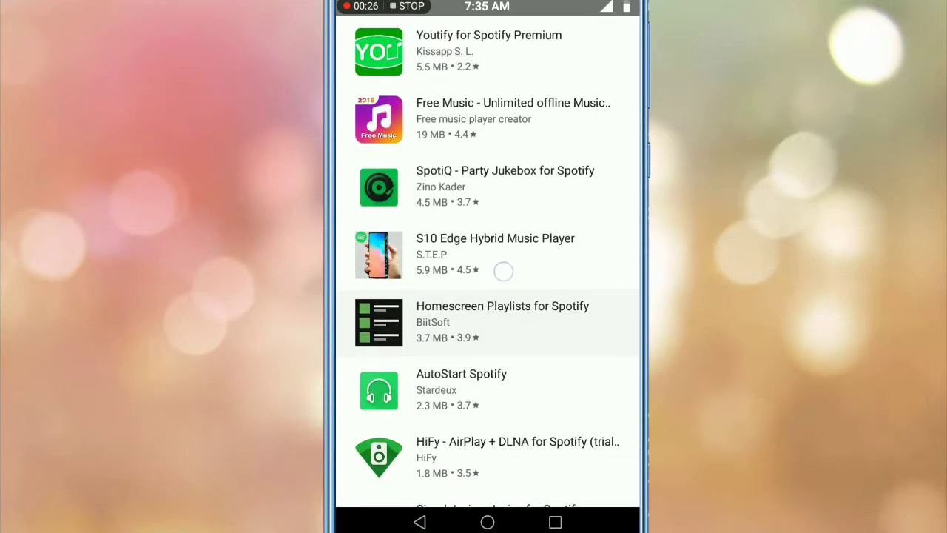
pyautogui.scroll(3, 503, 271)
pyautogui.scroll(2, 482, 383)
pyautogui.scroll(-5, 518, 296)
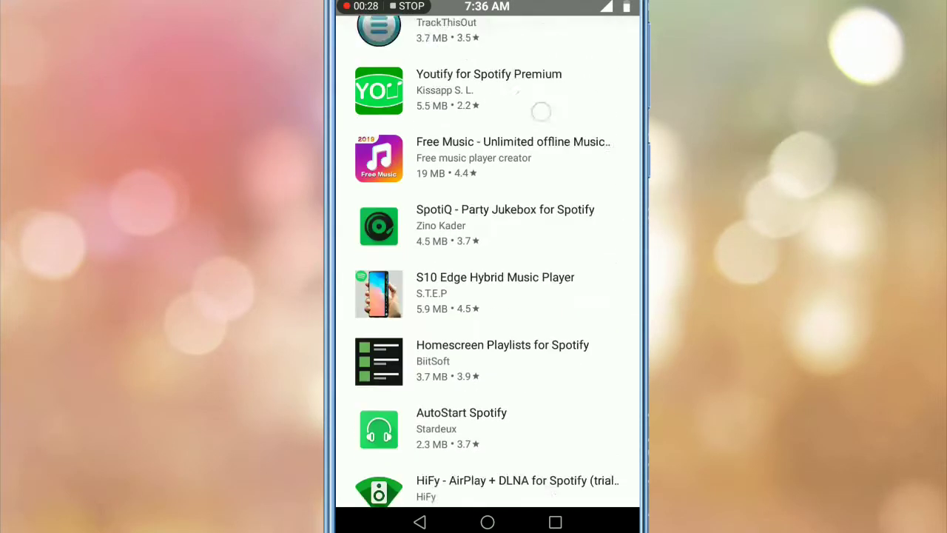
pyautogui.scroll(-4, 529, 141)
pyautogui.scroll(-2, 541, 134)
pyautogui.scroll(5, 542, 135)
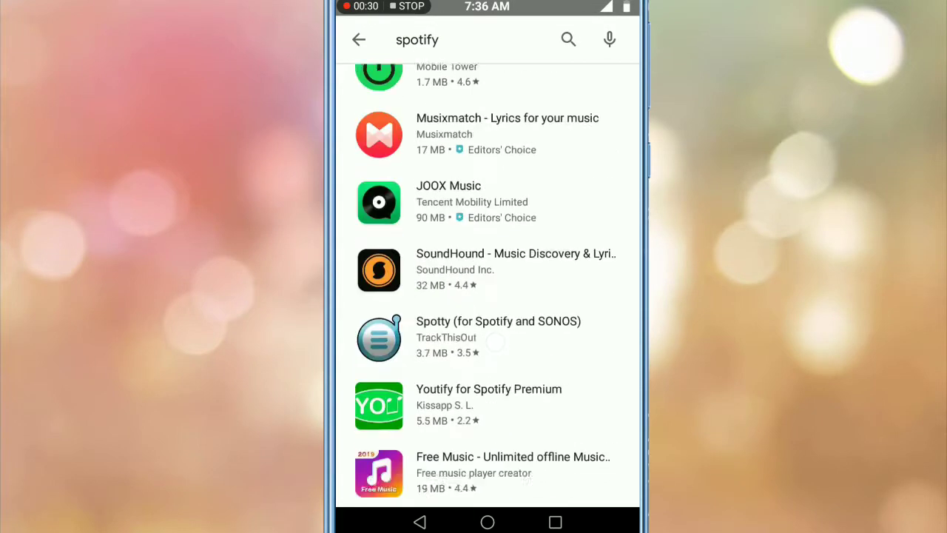
# Replace the spotify query with 'coc' and view the Guide for Clash of Clans CoC page
pyautogui.click(562, 46)
pyautogui.click(610, 40)
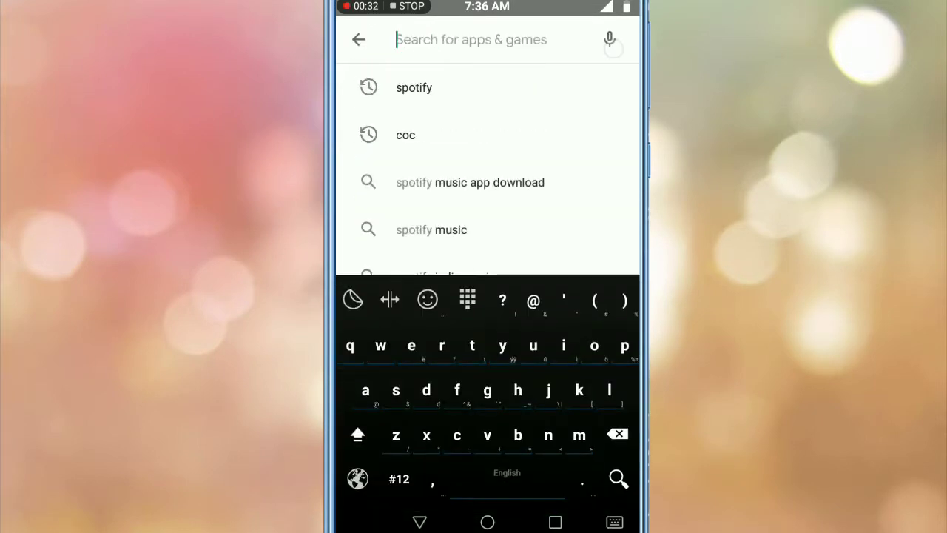
pyautogui.write('co')
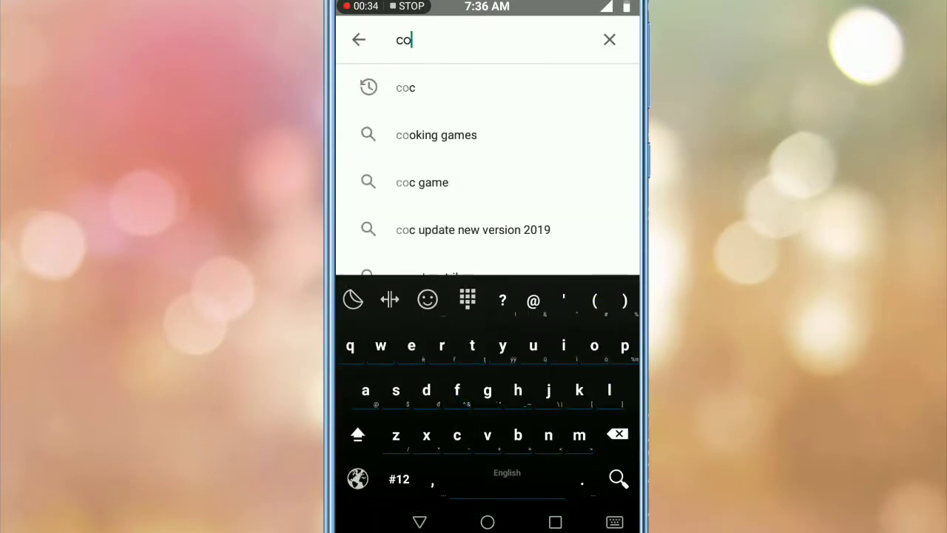
pyautogui.write('c')
pyautogui.press('Return')
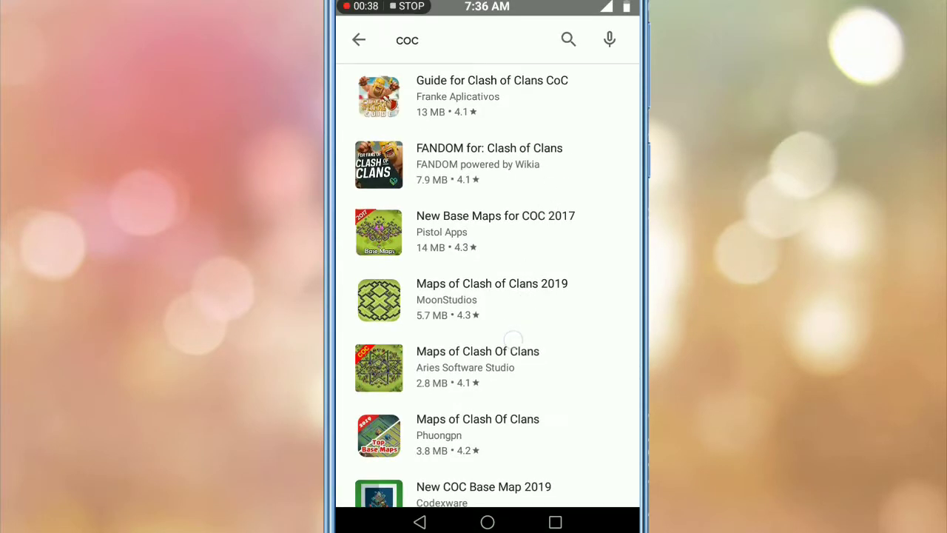
pyautogui.moveTo(514, 326)
pyautogui.mouseDown()
pyautogui.moveTo(548, 256)
pyautogui.moveTo(534, 422)
pyautogui.mouseUp()
pyautogui.click(474, 96)
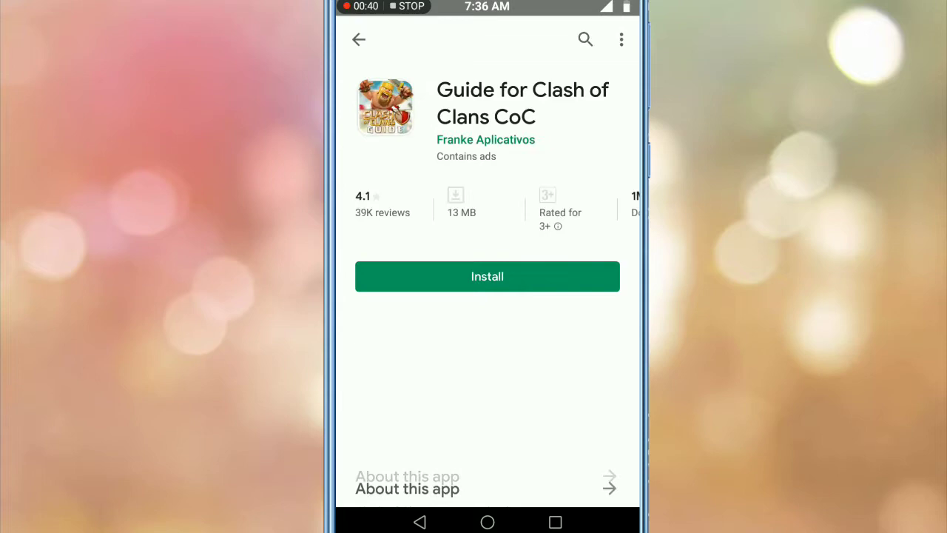
pyautogui.click(359, 39)
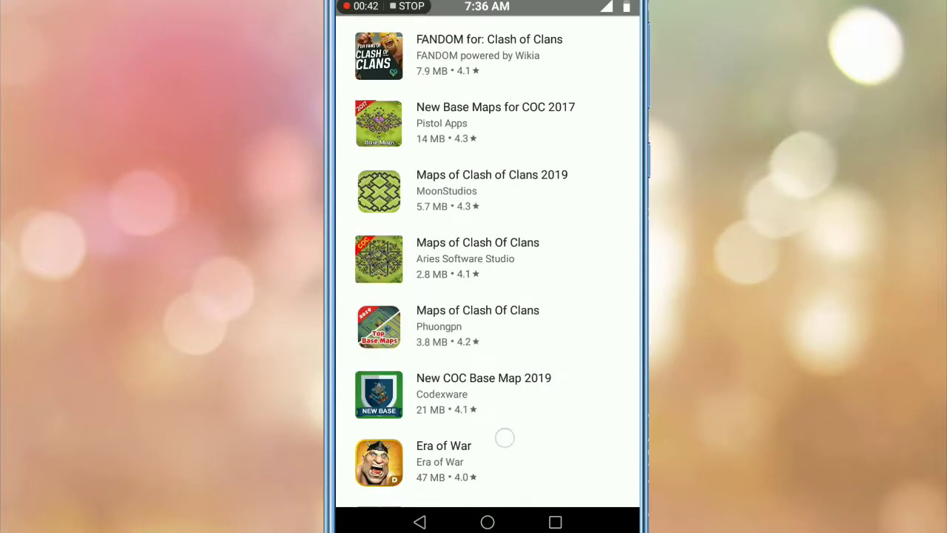
pyautogui.moveTo(503, 437); pyautogui.dragTo(555, 239)
pyautogui.scroll(5, 549, 239)
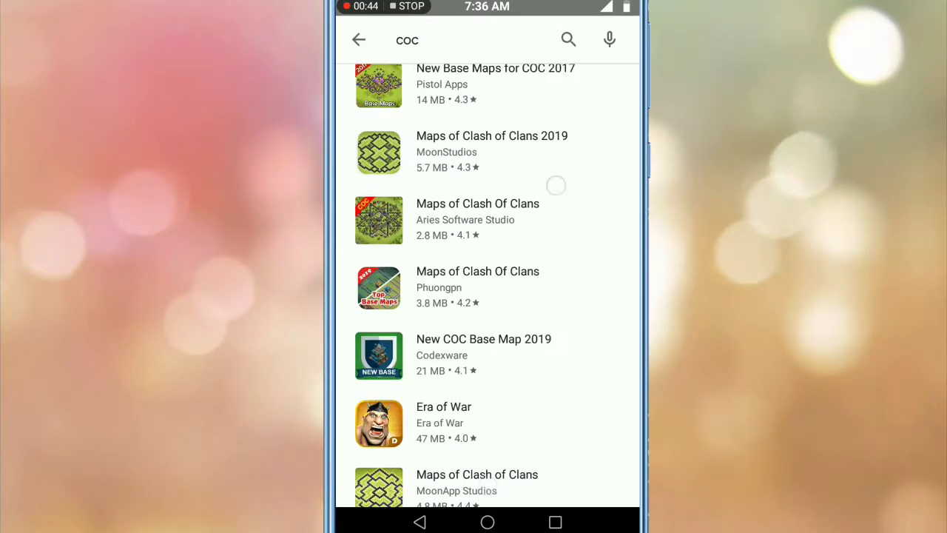
pyautogui.click(555, 185)
# Replace the coc query with 'lords mobile' and show its results
pyautogui.press('BackSpace')
pyautogui.press('BackSpace')
pyautogui.press('BackSpace')
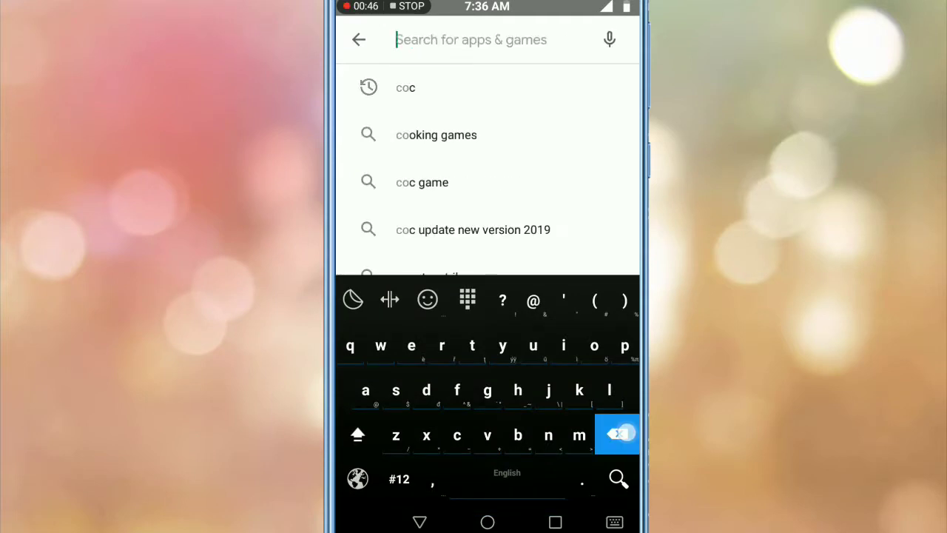
pyautogui.write('m')
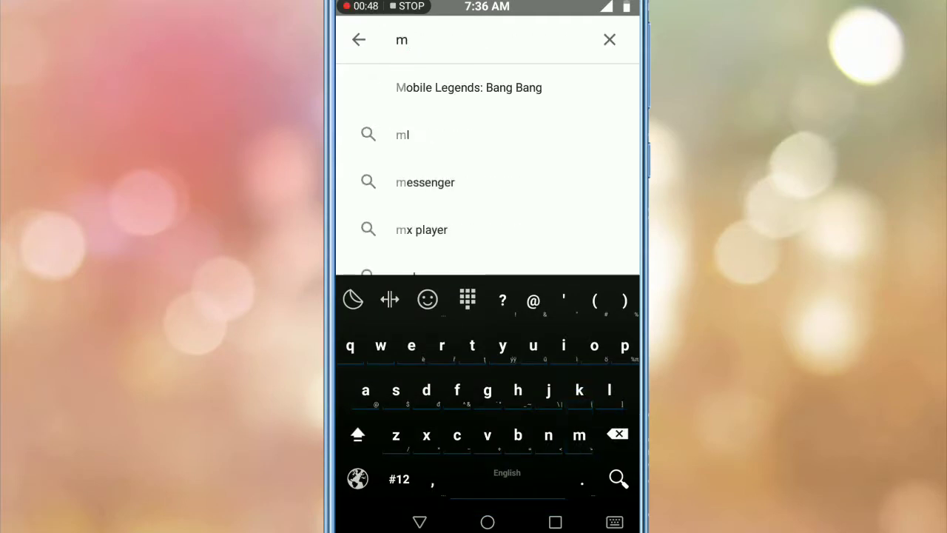
pyautogui.press('BackSpace')
pyautogui.write('lor')
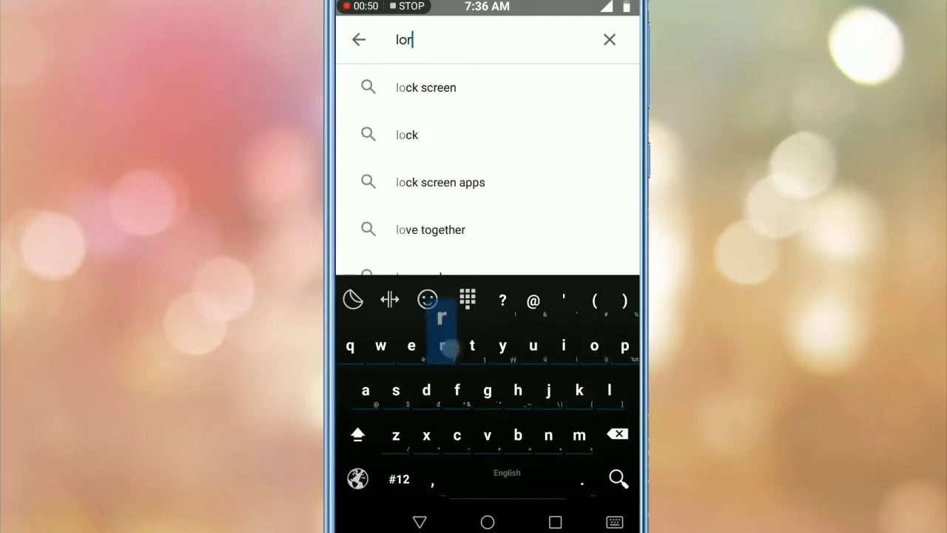
pyautogui.write('ds')
pyautogui.click(540, 96)
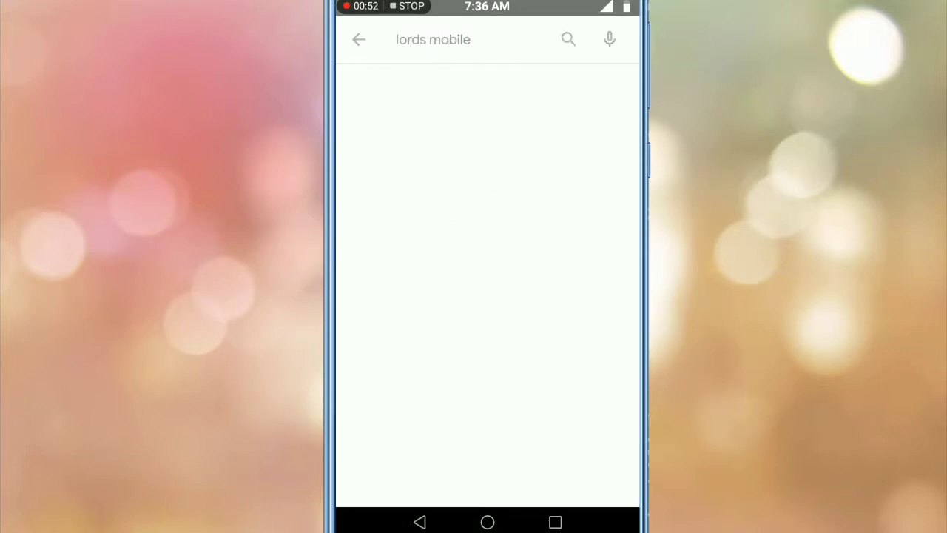
# Scroll the lords mobile results and view the Lords of Empire Elite page, then return
pyautogui.click(576, 114)
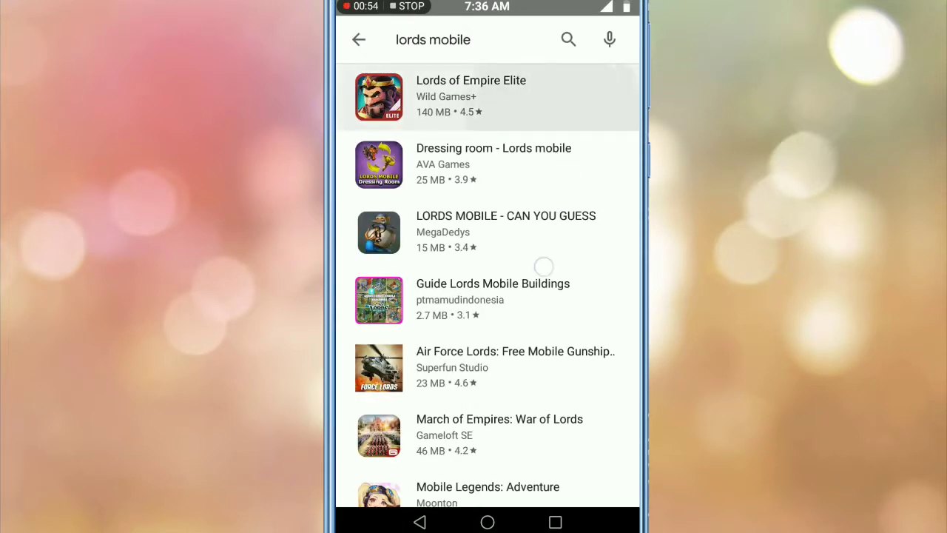
pyautogui.moveTo(534, 409); pyautogui.dragTo(558, 279)
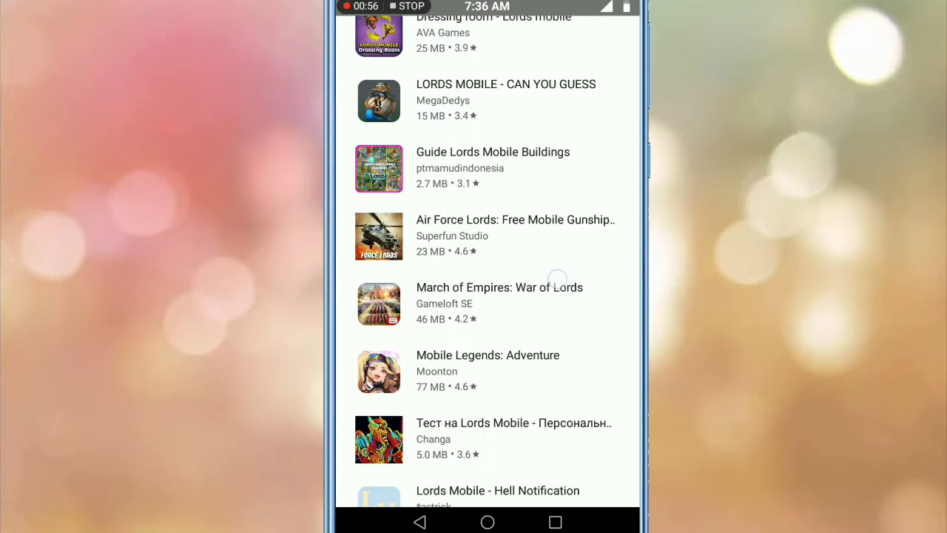
pyautogui.moveTo(557, 195); pyautogui.dragTo(507, 450)
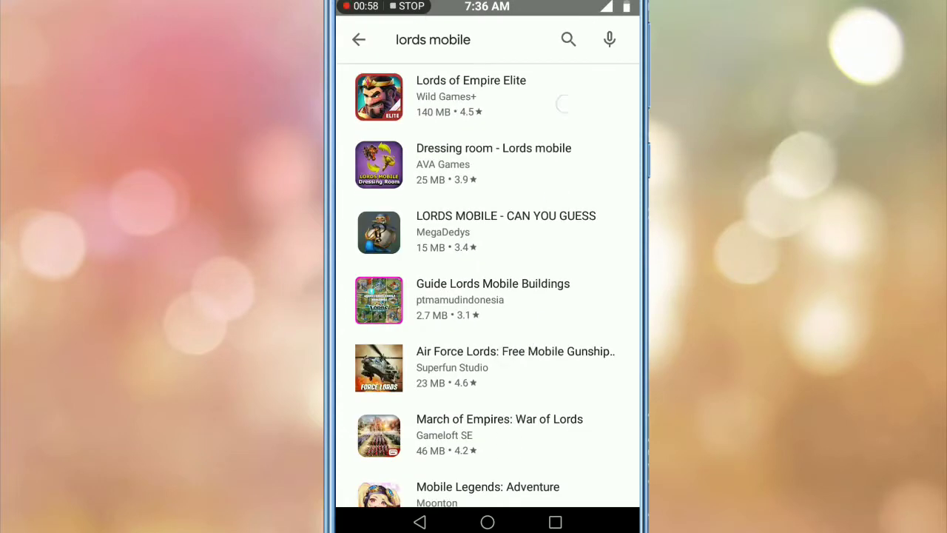
pyautogui.click(562, 104)
pyautogui.click(359, 39)
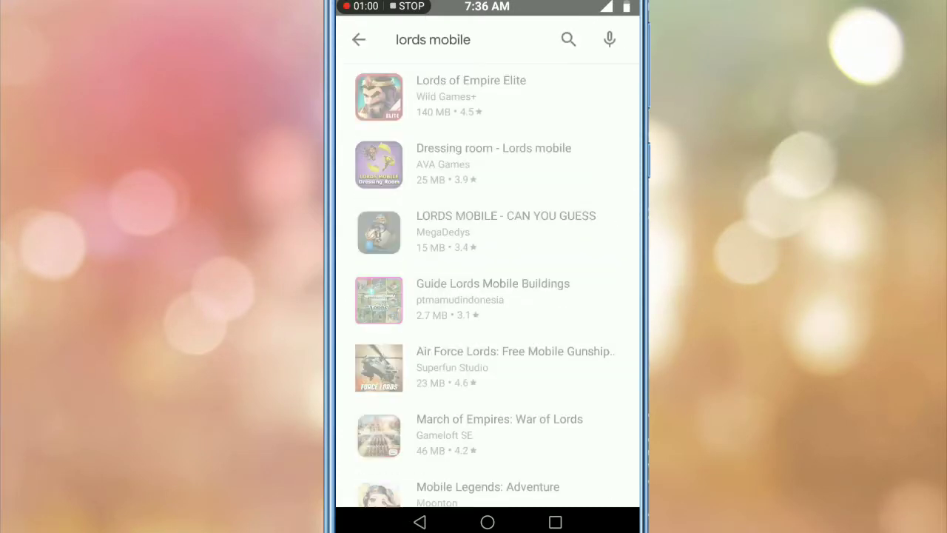
pyautogui.scroll(-2, 530, 317)
pyautogui.scroll(-3, 531, 353)
pyautogui.scroll(-2, 573, 180)
pyautogui.scroll(3, 574, 180)
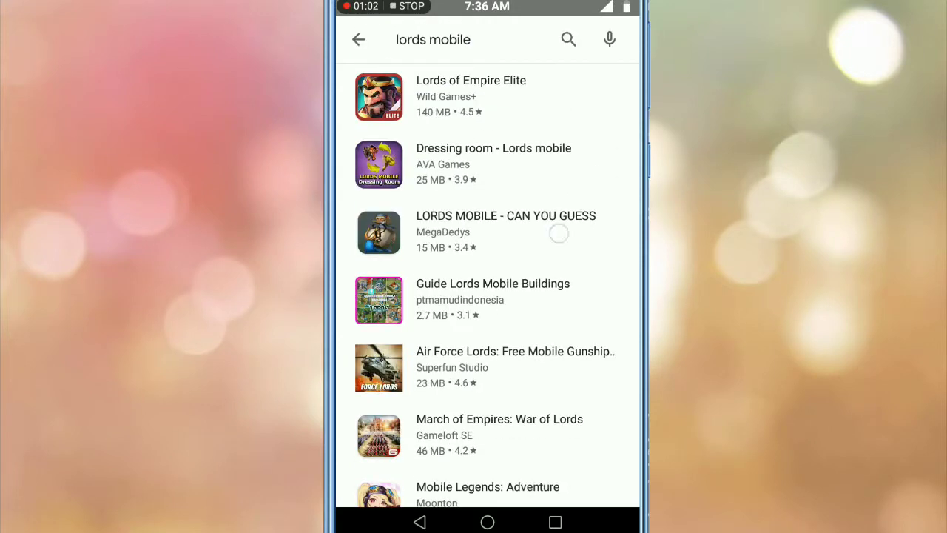
# Go to the home screen and briefly open and close Settings
pyautogui.click(488, 523)
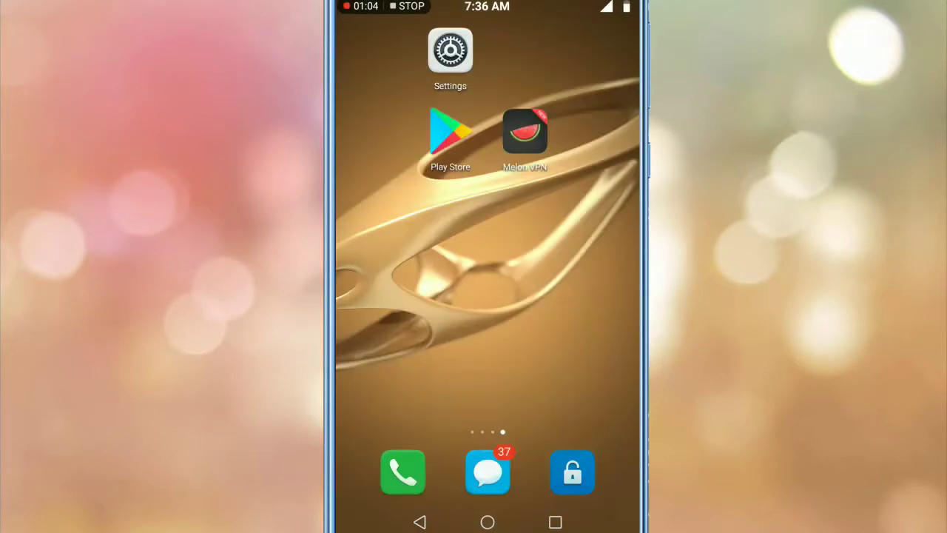
pyautogui.click(449, 52)
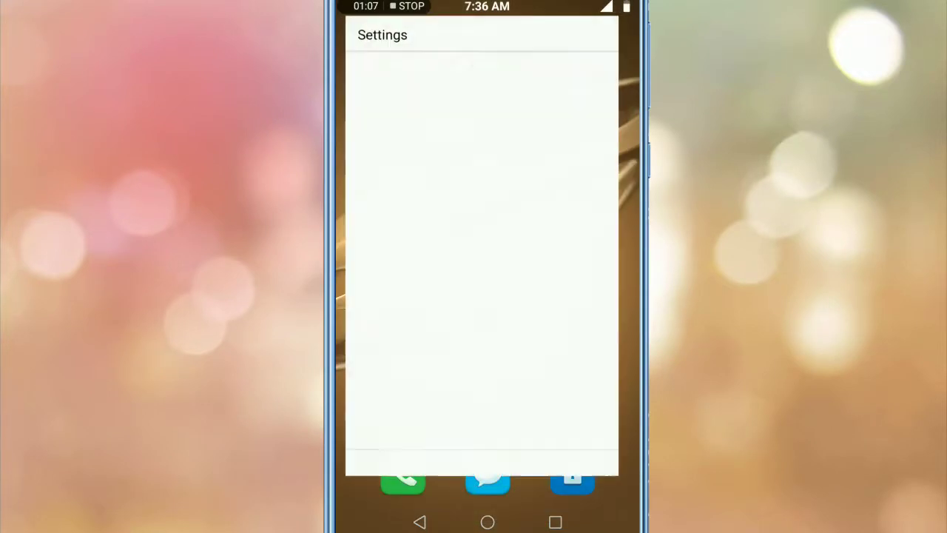
pyautogui.moveTo(560, 442); pyautogui.dragTo(585, 317)
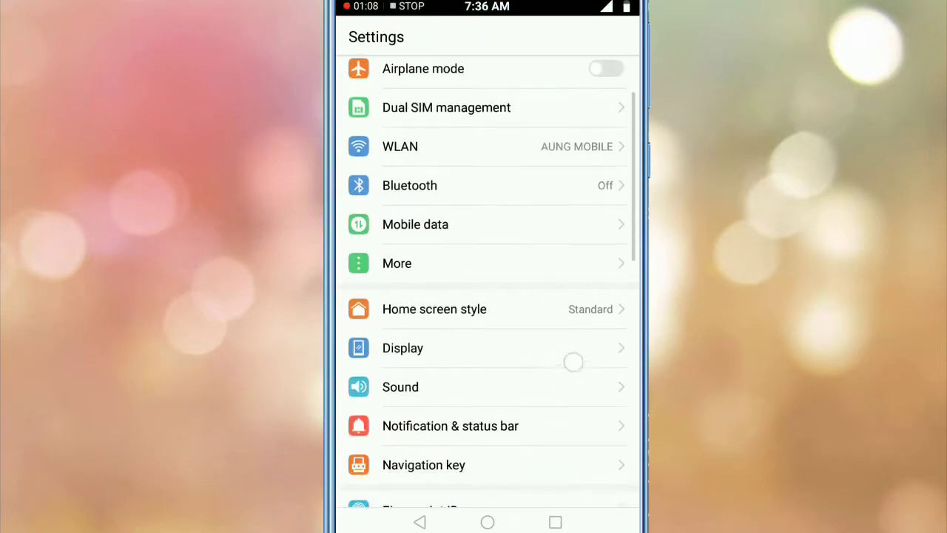
pyautogui.click(487, 522)
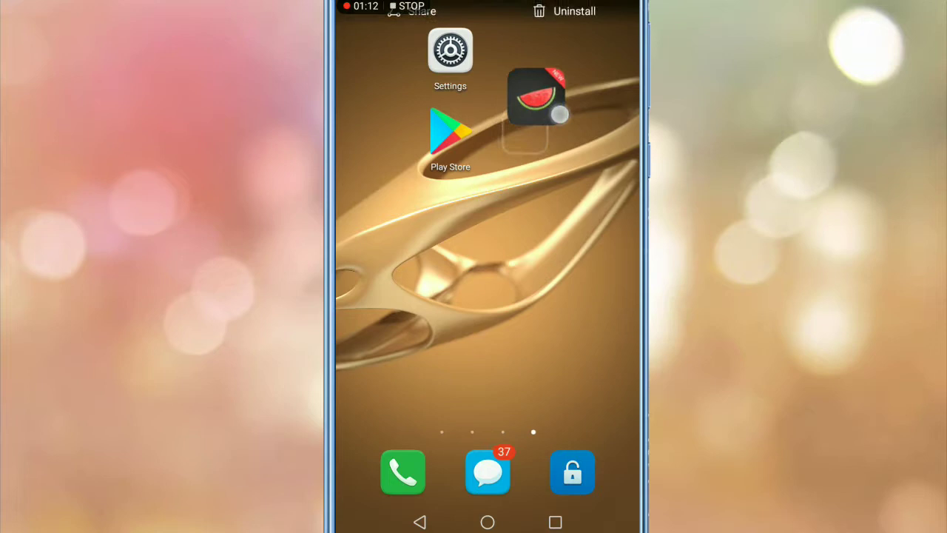
# Return to Play Store and clear the previous search text
pyautogui.moveTo(537, 148); pyautogui.dragTo(534, 145)
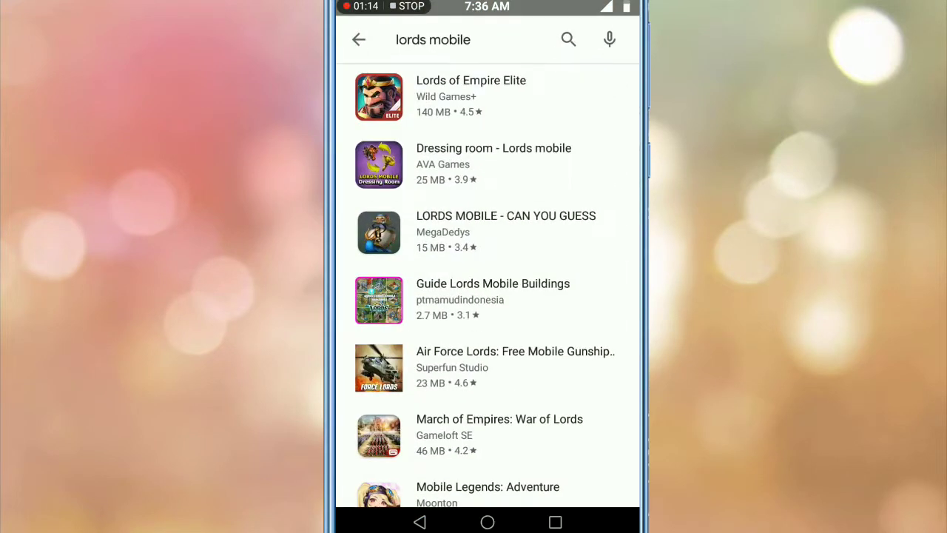
pyautogui.click(434, 39)
pyautogui.click(617, 435)
pyautogui.press('BackSpace')
pyautogui.press('BackSpace')
pyautogui.press('BackSpace')
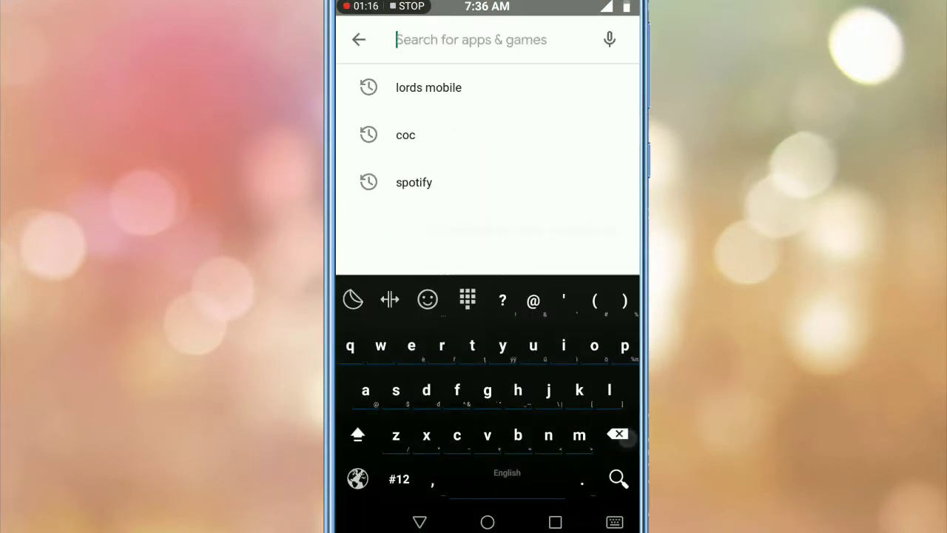
pyautogui.write('mel')
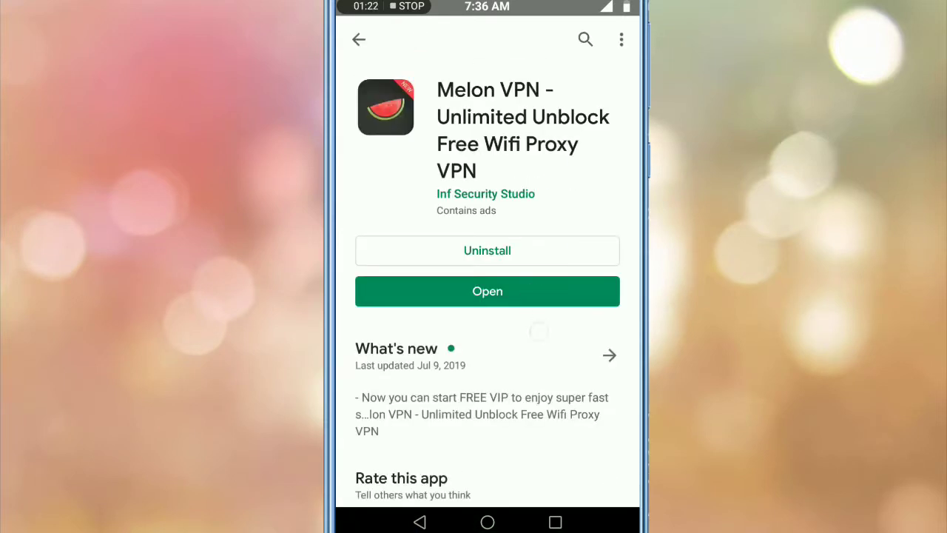
# Launch Melon VPN, scroll its Select Region list, and connect to Singapore
pyautogui.click(499, 293)
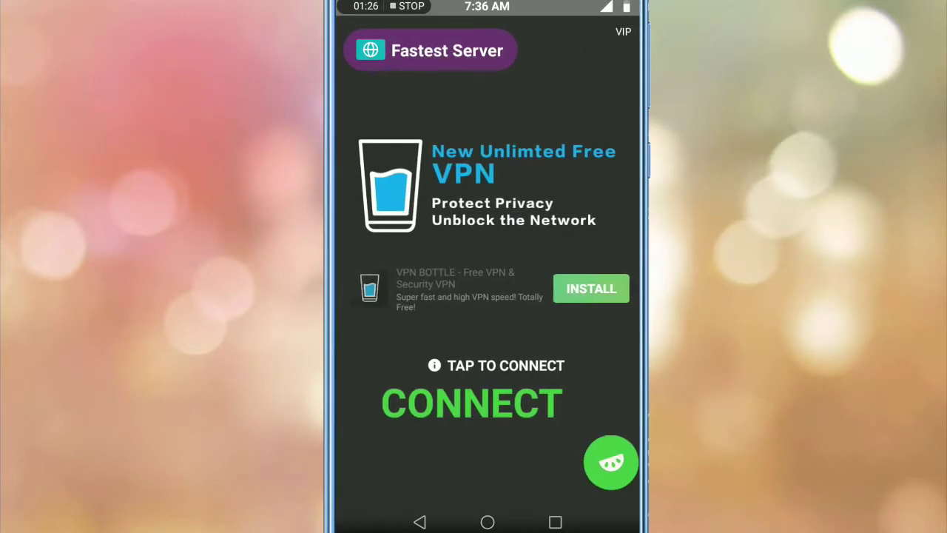
pyautogui.click(464, 58)
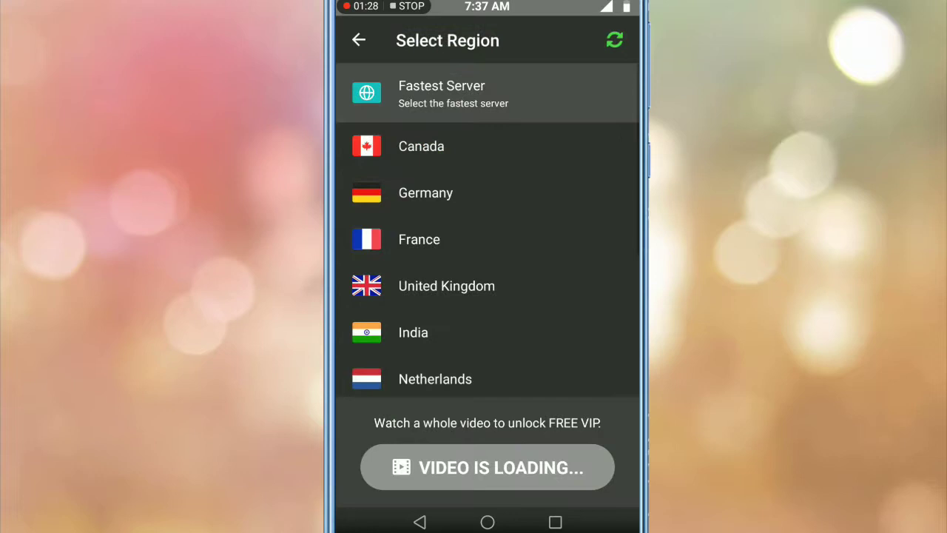
pyautogui.moveTo(536, 312)
pyautogui.mouseDown()
pyautogui.moveTo(578, 175)
pyautogui.moveTo(561, 307)
pyautogui.moveTo(604, 131)
pyautogui.mouseUp()
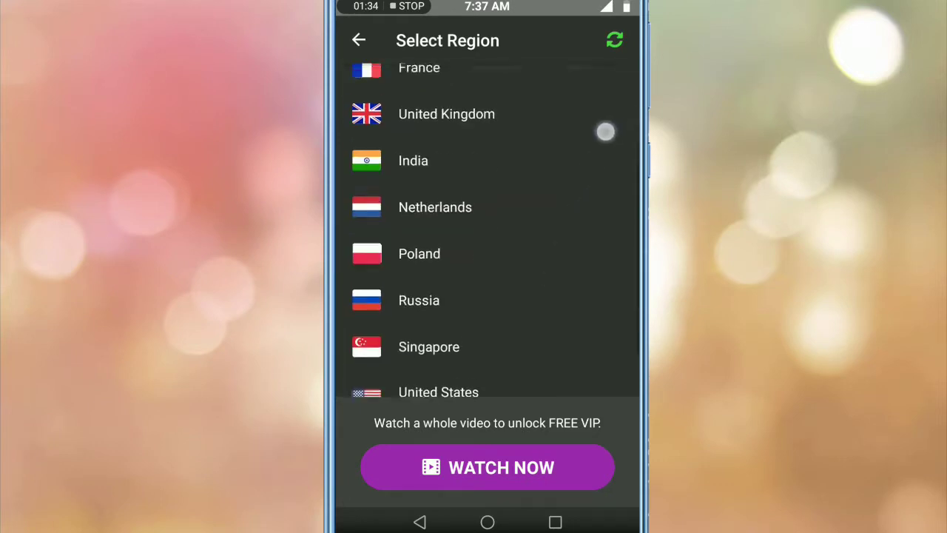
pyautogui.moveTo(478, 319)
pyautogui.mouseDown()
pyautogui.moveTo(476, 288)
pyautogui.moveTo(526, 229)
pyautogui.mouseUp()
pyautogui.click(501, 370)
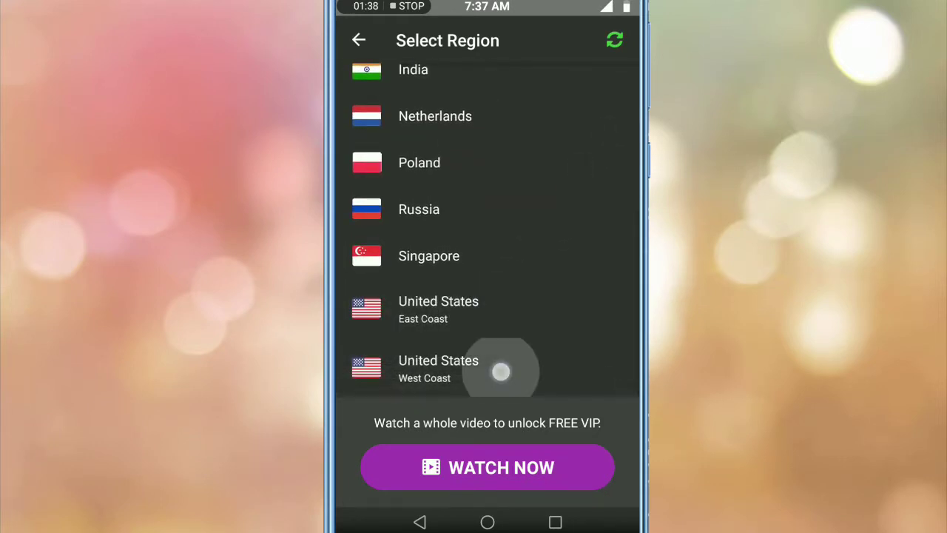
pyautogui.click(530, 327)
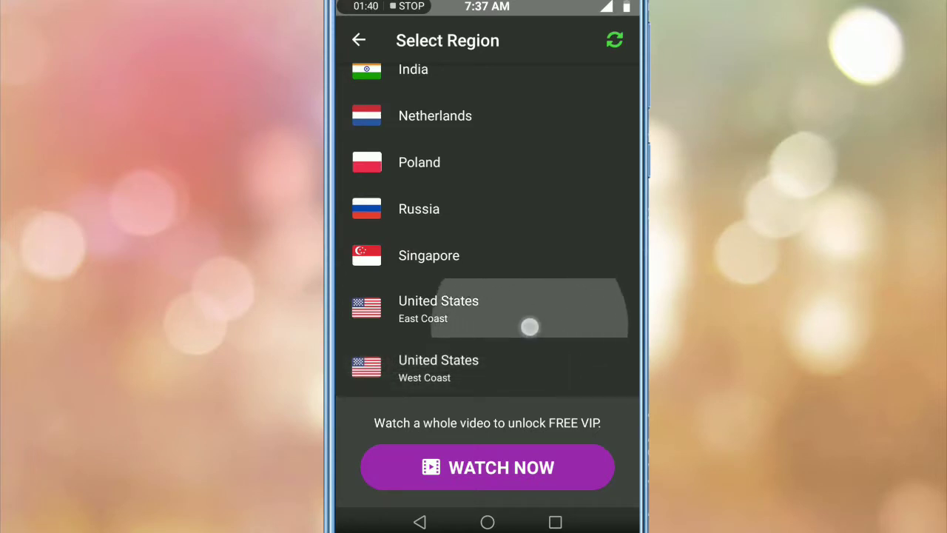
pyautogui.moveTo(528, 326); pyautogui.dragTo(522, 382)
pyautogui.moveTo(532, 222); pyautogui.dragTo(545, 355)
pyautogui.moveTo(574, 306)
pyautogui.mouseDown()
pyautogui.moveTo(577, 192)
pyautogui.moveTo(564, 328)
pyautogui.moveTo(558, 199)
pyautogui.mouseUp()
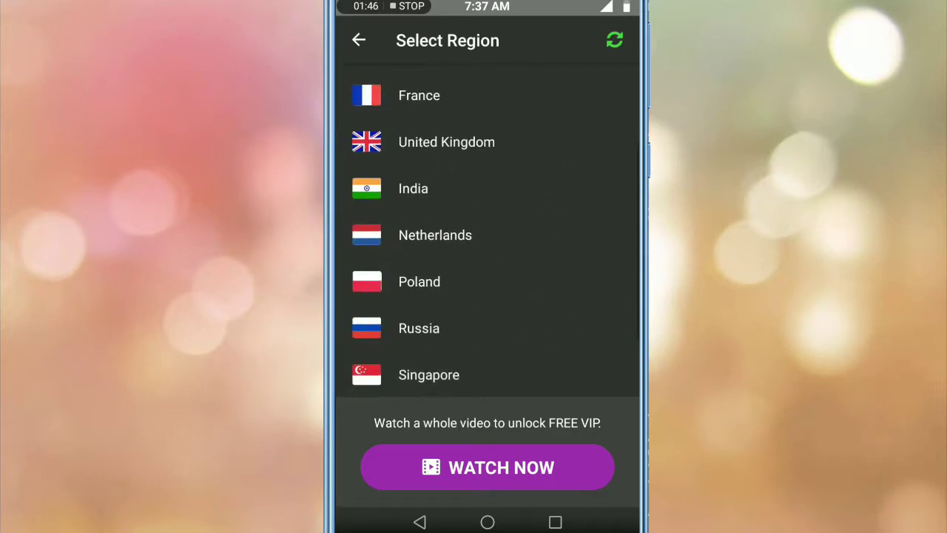
pyautogui.moveTo(552, 308); pyautogui.dragTo(552, 202)
pyautogui.click(523, 273)
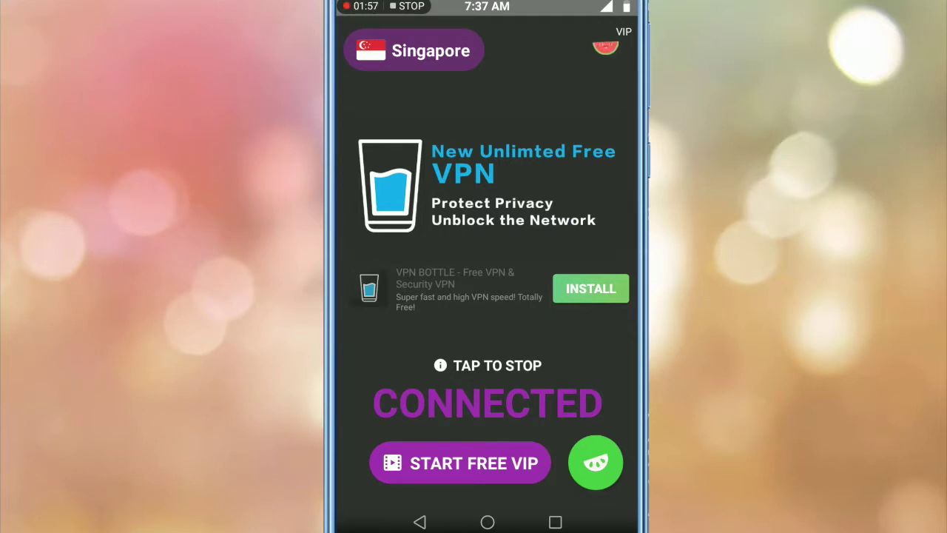
# Open Google Play Store's storage details in Settings > Apps (4.56 MB cache, 3.32 MB data)
pyautogui.click(487, 521)
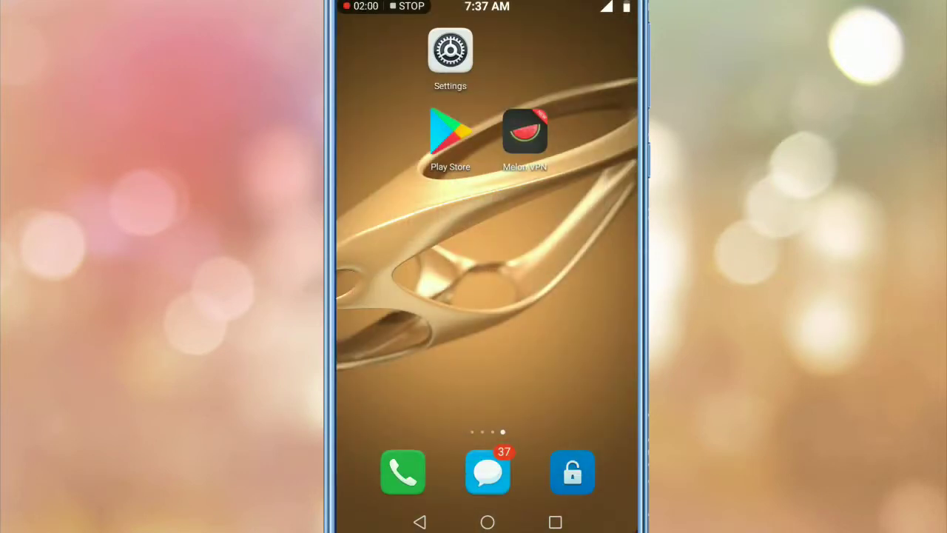
pyautogui.click(449, 51)
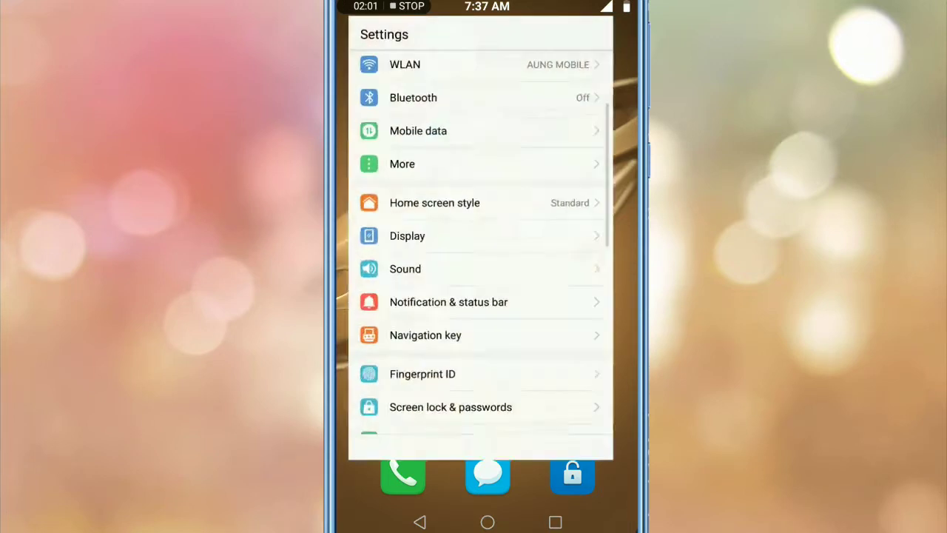
pyautogui.moveTo(554, 384)
pyautogui.mouseDown()
pyautogui.moveTo(603, 131)
pyautogui.moveTo(567, 220)
pyautogui.mouseUp()
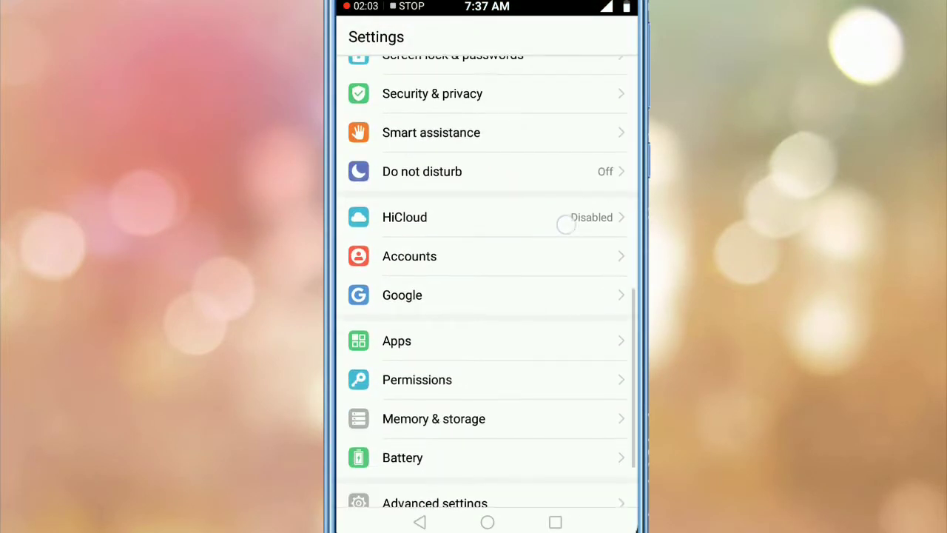
pyautogui.click(518, 341)
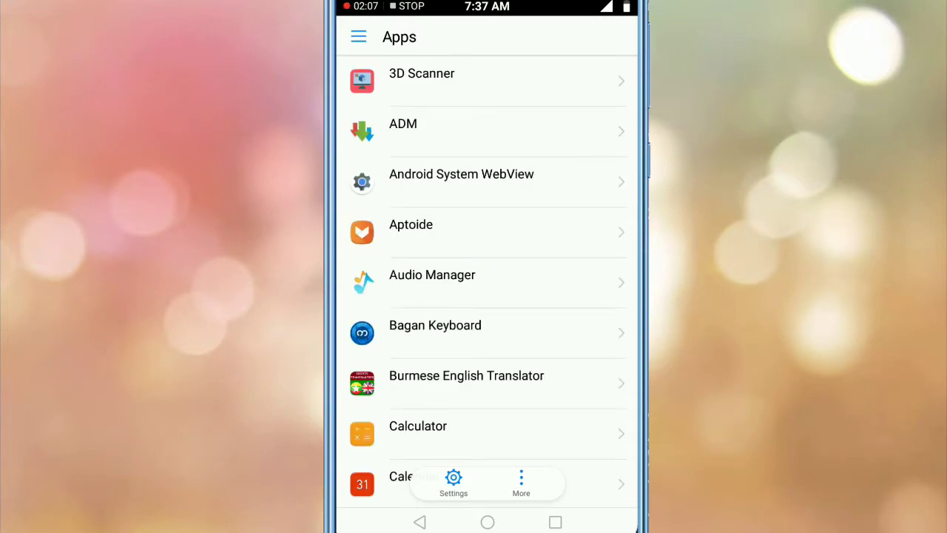
pyautogui.moveTo(567, 379); pyautogui.dragTo(567, 239)
pyautogui.scroll(-1, 573, 220)
pyautogui.scroll(-3, 554, 271)
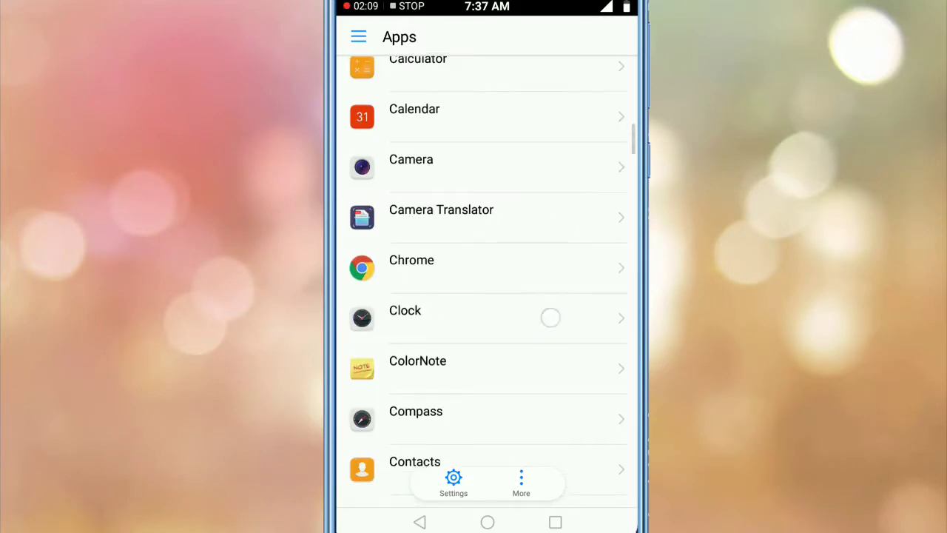
pyautogui.scroll(-4, 549, 317)
pyautogui.scroll(-2, 560, 281)
pyautogui.scroll(-3, 545, 381)
pyautogui.scroll(-4, 558, 327)
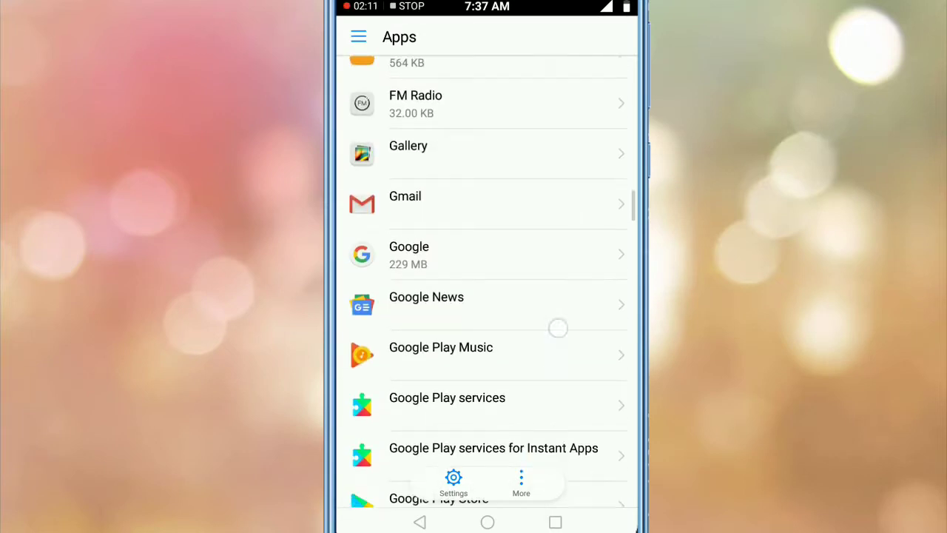
pyautogui.scroll(-2, 540, 355)
pyautogui.click(525, 374)
pyautogui.click(563, 220)
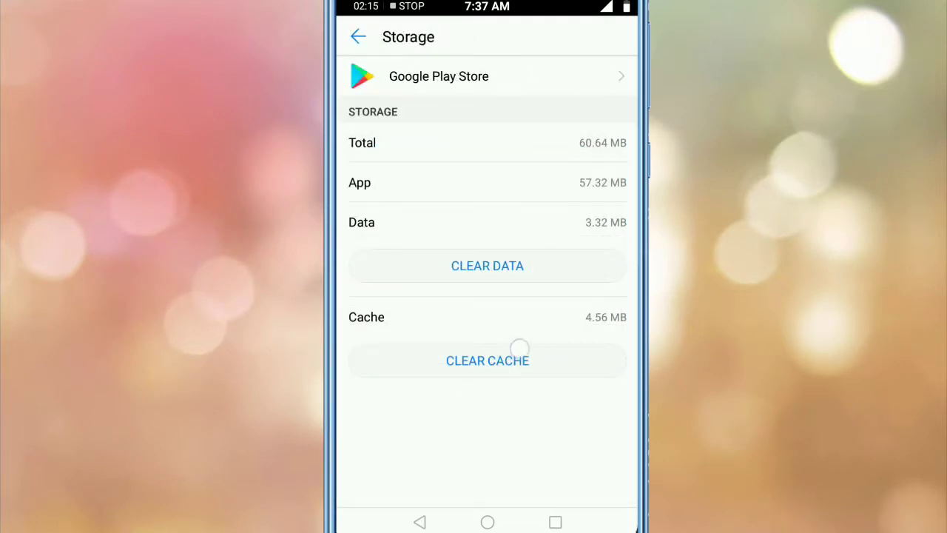
# Clear Google Play Store's cache and stored data, confirming the deletion
pyautogui.click(514, 348)
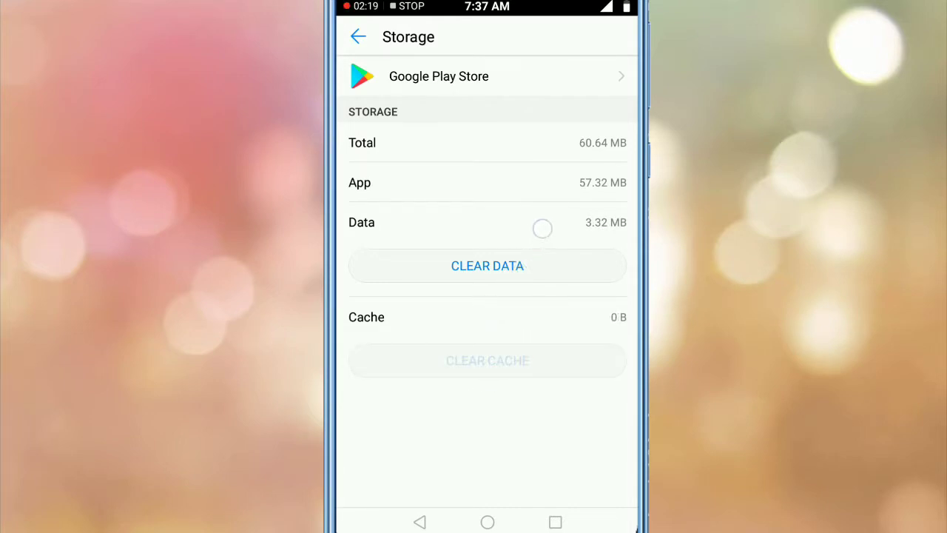
pyautogui.click(551, 269)
pyautogui.click(555, 467)
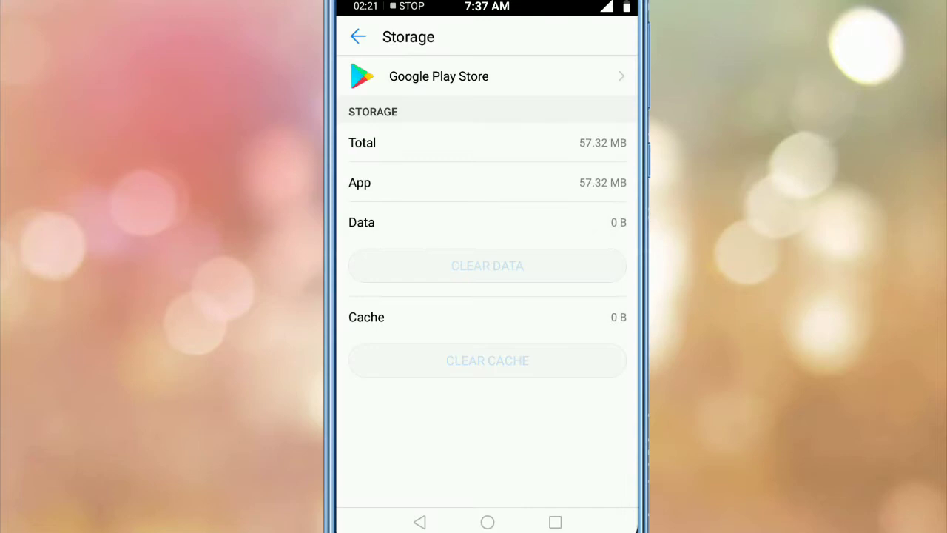
# Force stop Google Play Store from its app info and go to the home screen
pyautogui.click(420, 522)
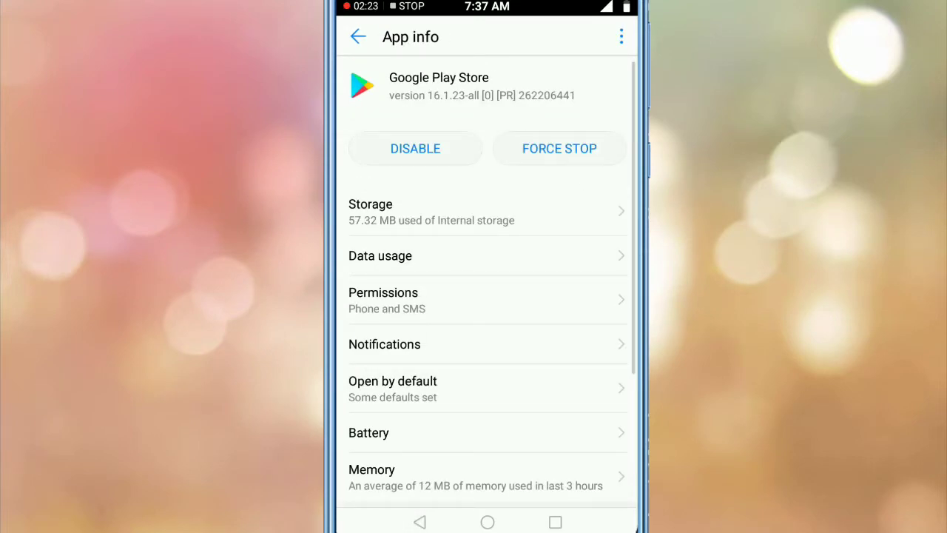
pyautogui.moveTo(523, 188); pyautogui.dragTo(578, 120)
pyautogui.moveTo(545, 193); pyautogui.dragTo(545, 254)
pyautogui.click(564, 142)
pyautogui.click(564, 469)
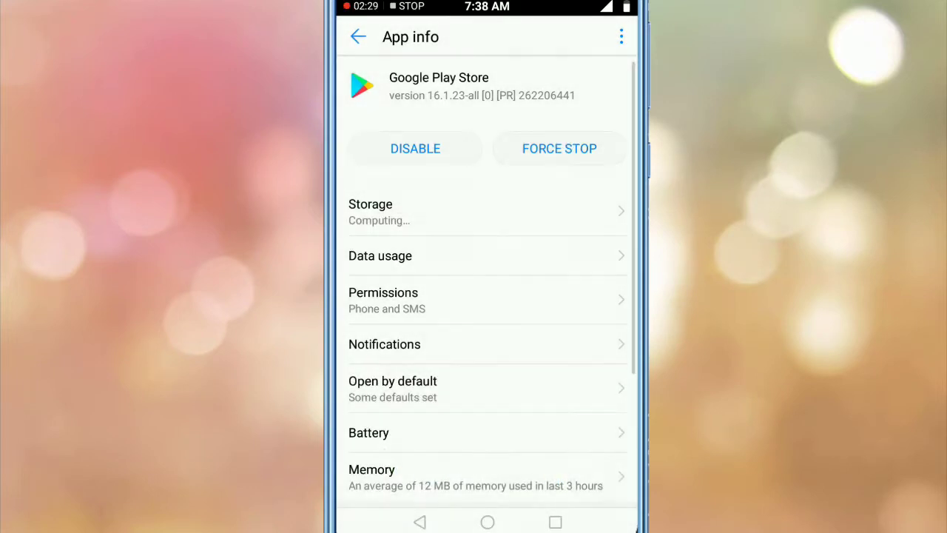
pyautogui.click(488, 521)
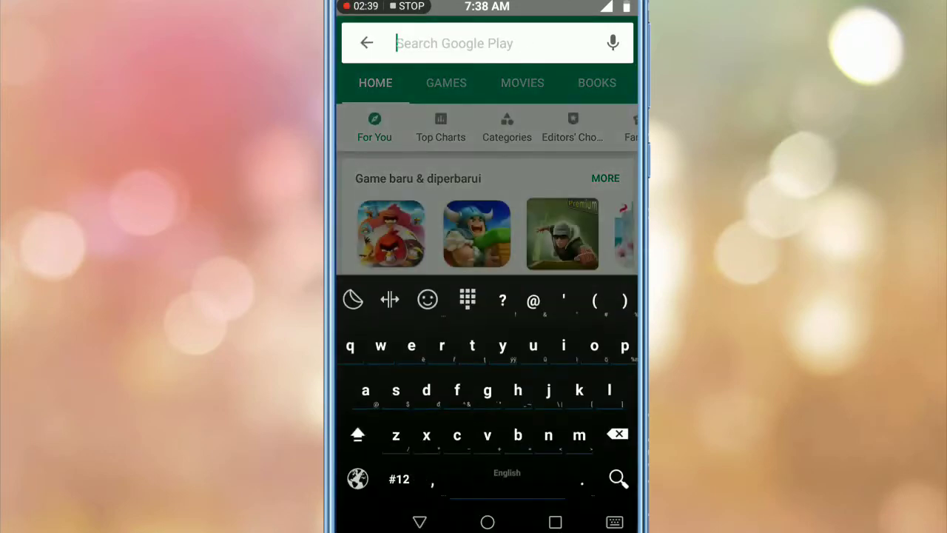
pyautogui.write('s')
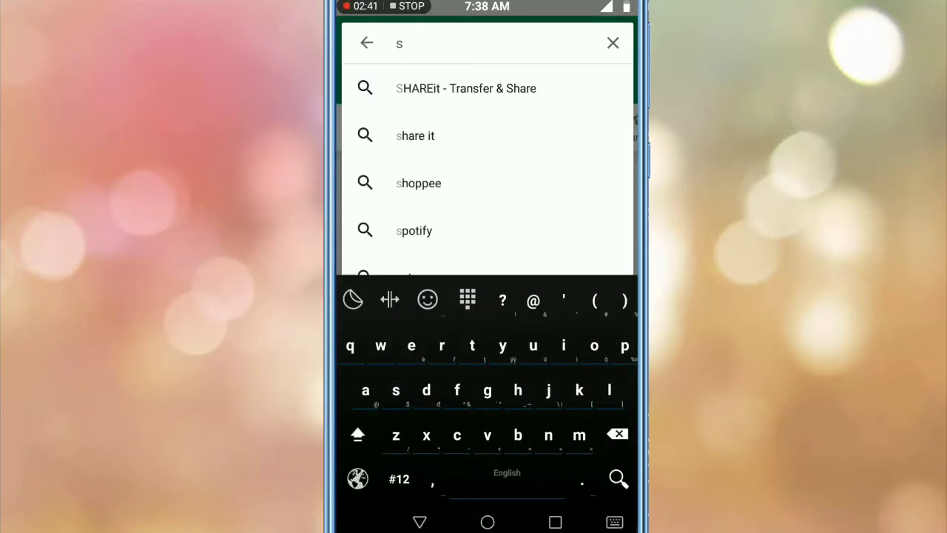
pyautogui.write('po')
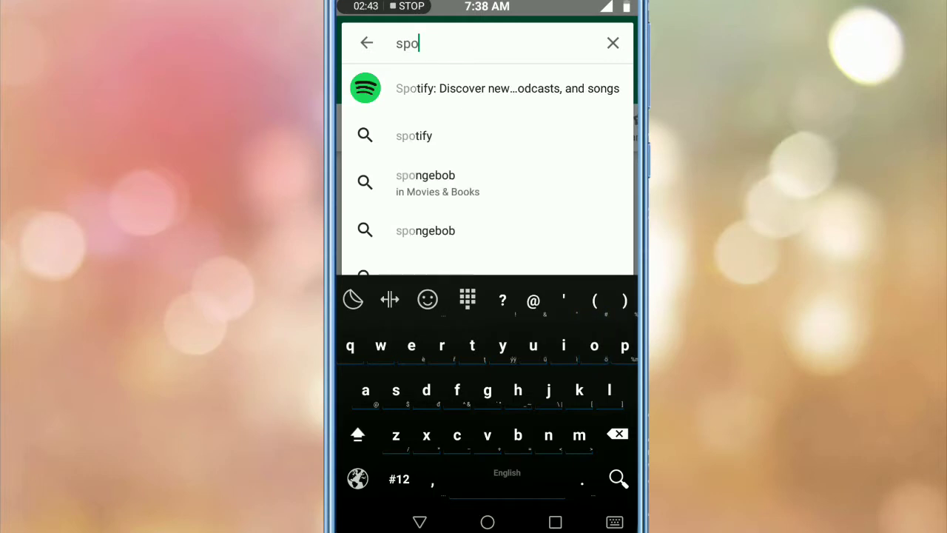
# Open Spotify's app page from the suggestions and swipe through its screenshots
pyautogui.click(508, 88)
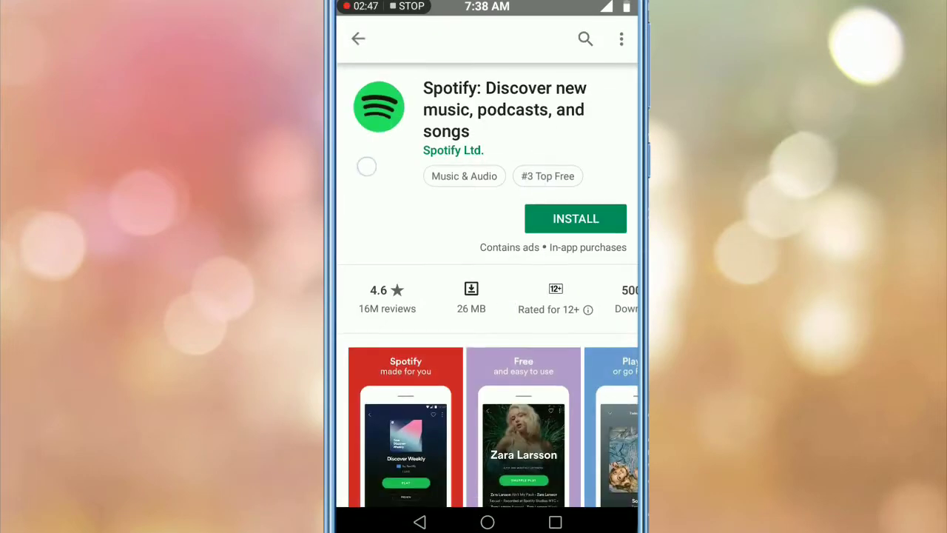
pyautogui.scroll(-5, 376, 169)
pyautogui.moveTo(554, 279); pyautogui.dragTo(415, 281)
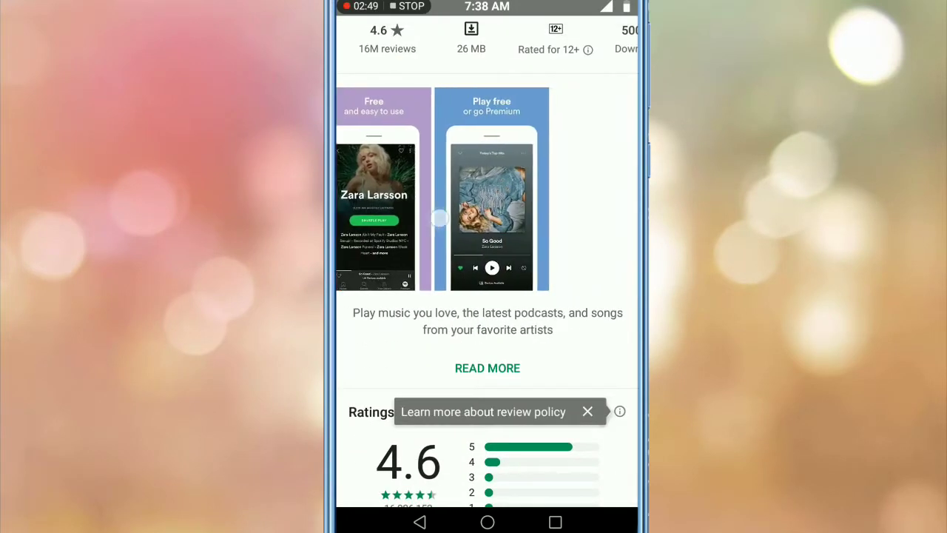
pyautogui.scroll(5, 583, 210)
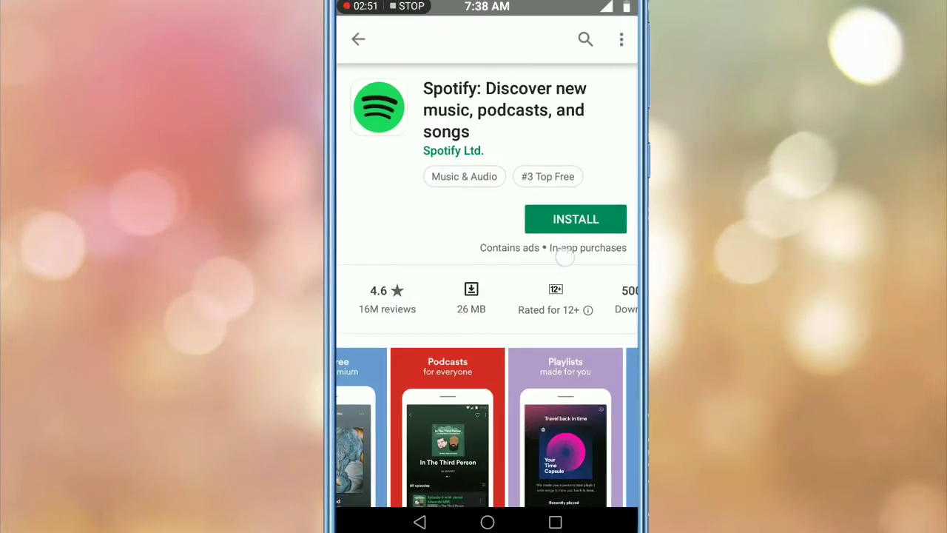
pyautogui.scroll(-4, 584, 209)
pyautogui.scroll(-8, 554, 154)
pyautogui.scroll(-5, 553, 154)
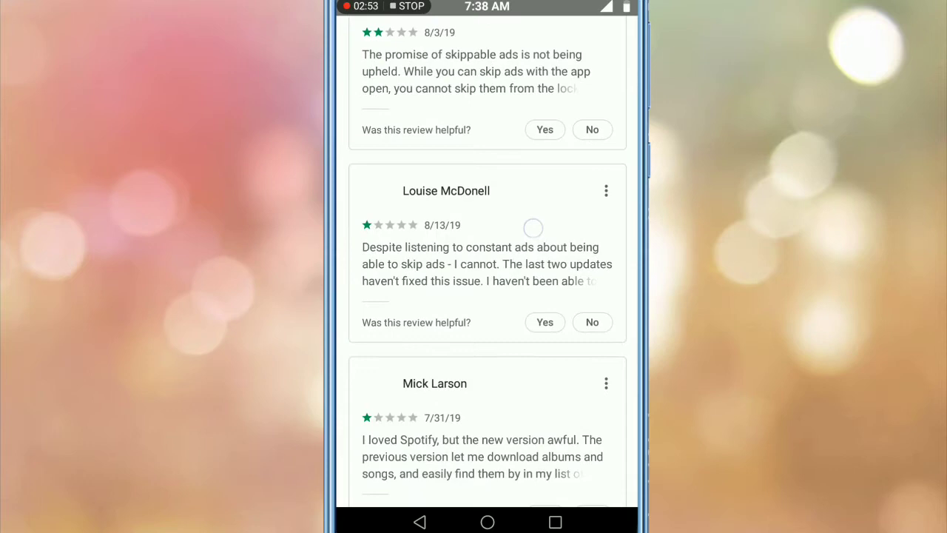
pyautogui.scroll(10, 518, 283)
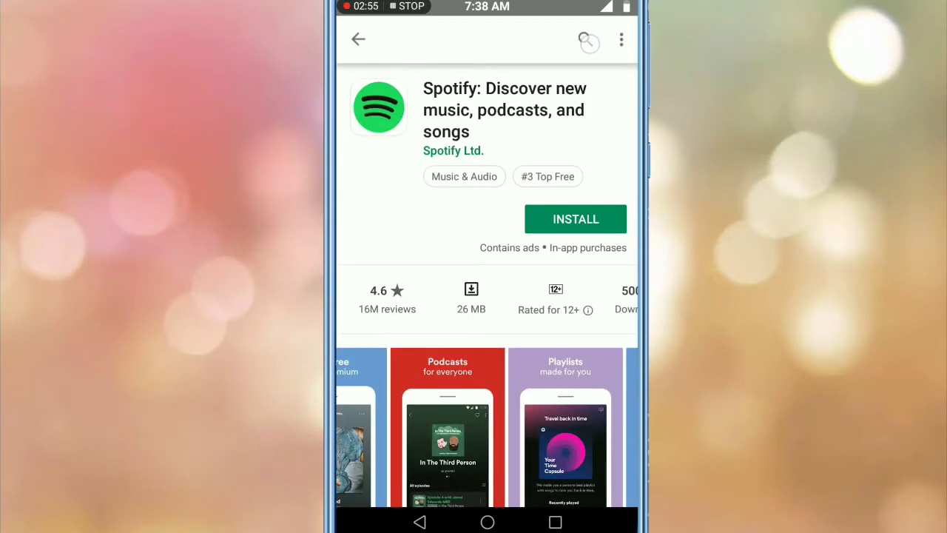
# Run a new 'coc' search and swipe through the Clash of Clans listing
pyautogui.click(450, 40)
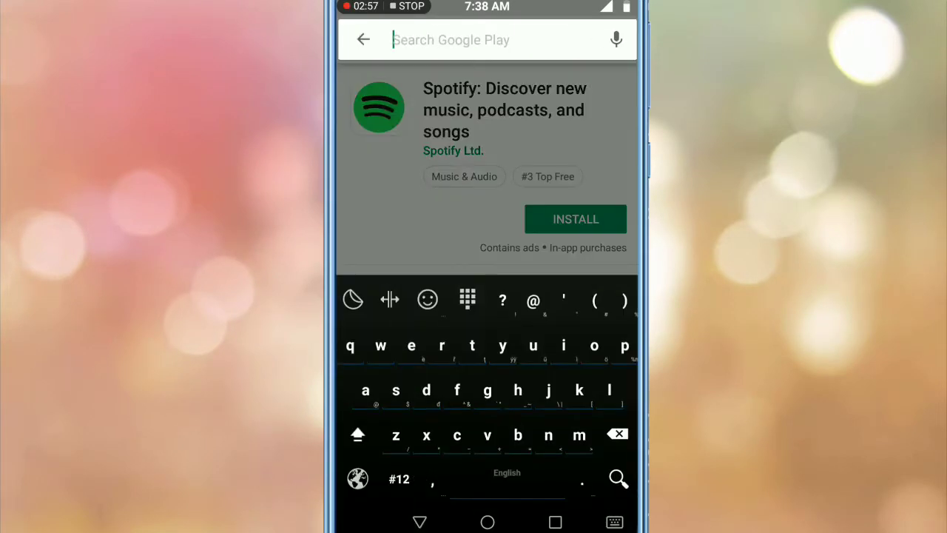
pyautogui.write('coc')
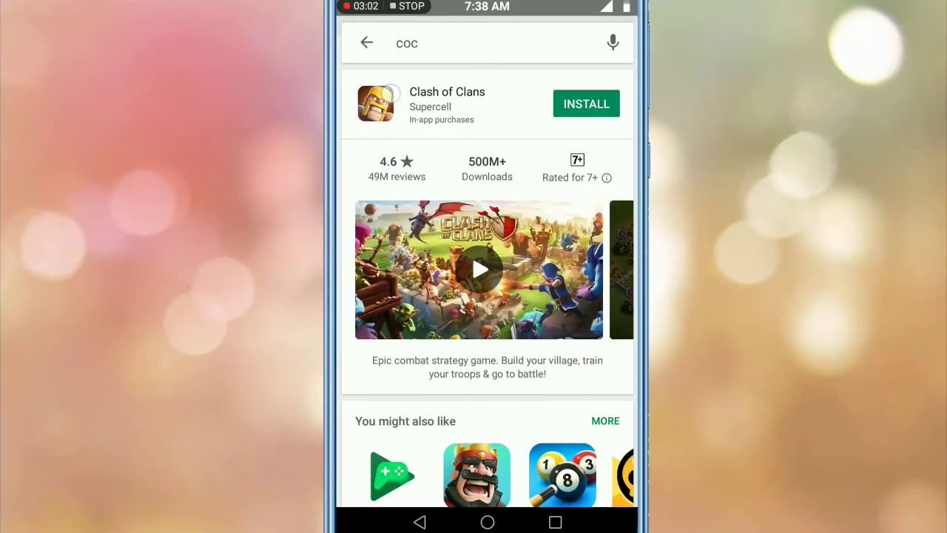
pyautogui.moveTo(477, 298); pyautogui.dragTo(396, 298)
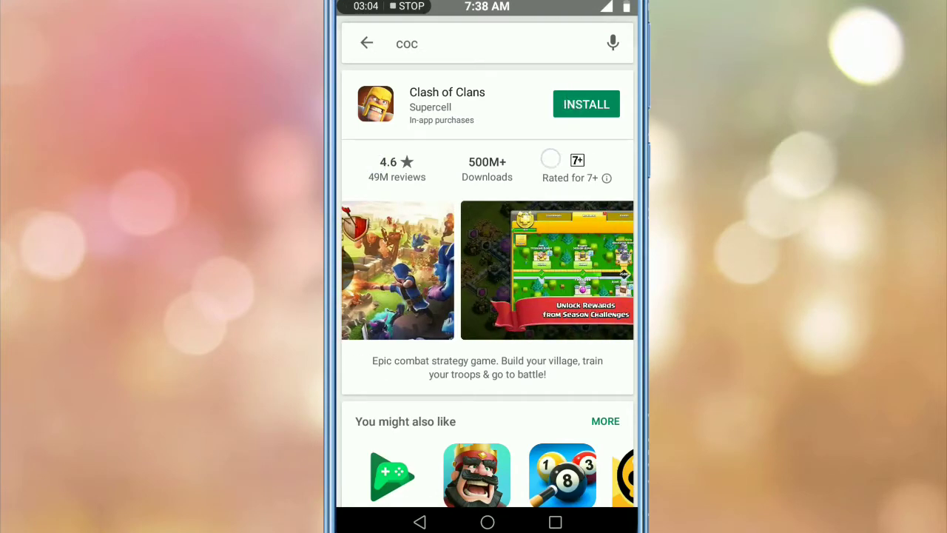
pyautogui.moveTo(514, 429); pyautogui.dragTo(514, 194)
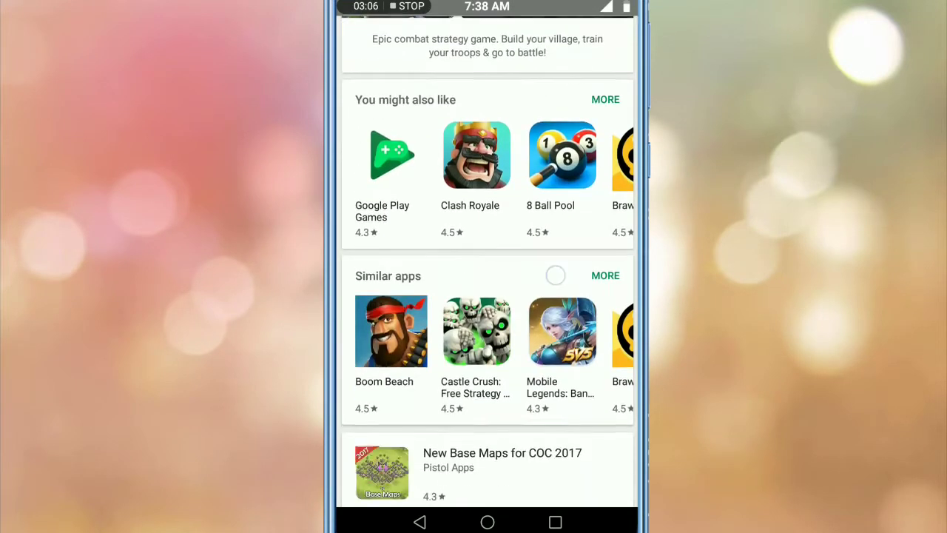
pyautogui.moveTo(554, 275); pyautogui.dragTo(554, 489)
# Replace the 'coc' search with 'lords mobile', confirm Lords Mobile is installable, then return home
pyautogui.click(444, 43)
pyautogui.click(613, 43)
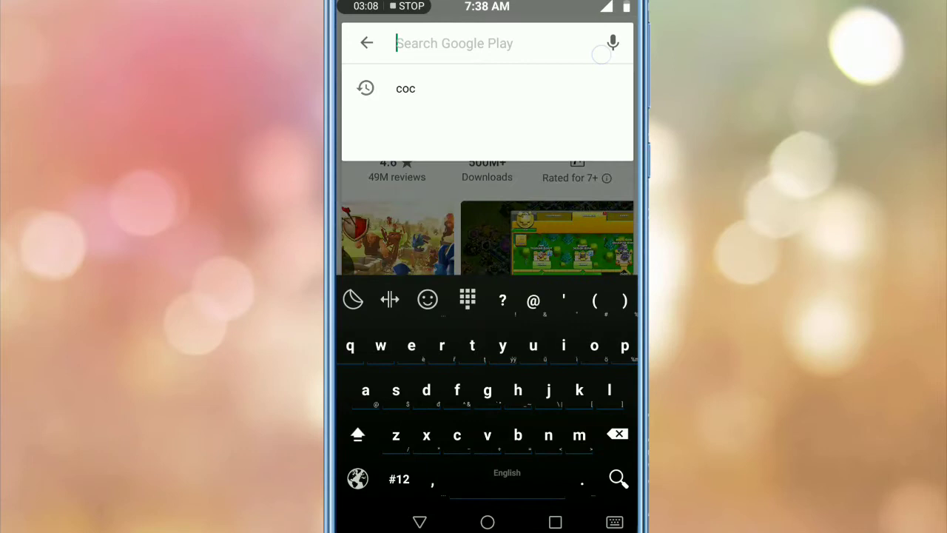
pyautogui.write('lor')
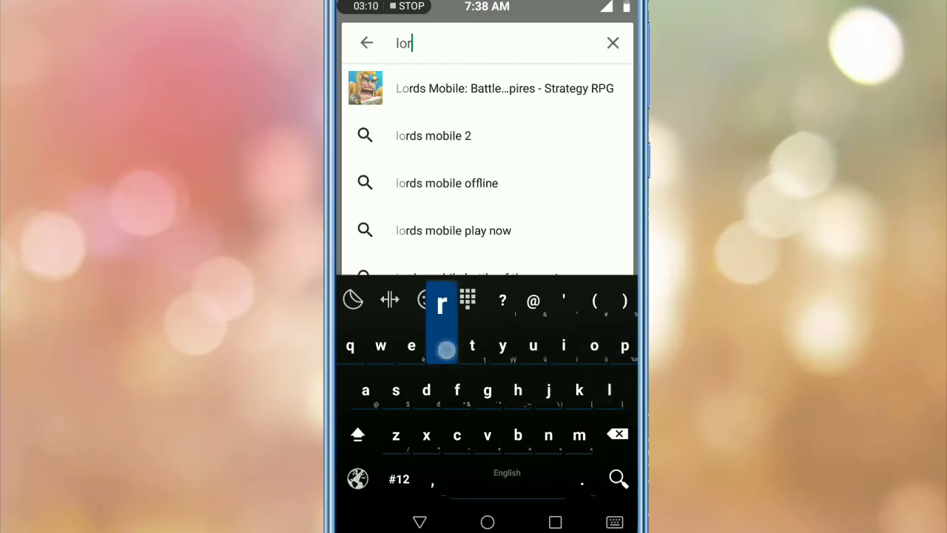
pyautogui.write('ds mobile')
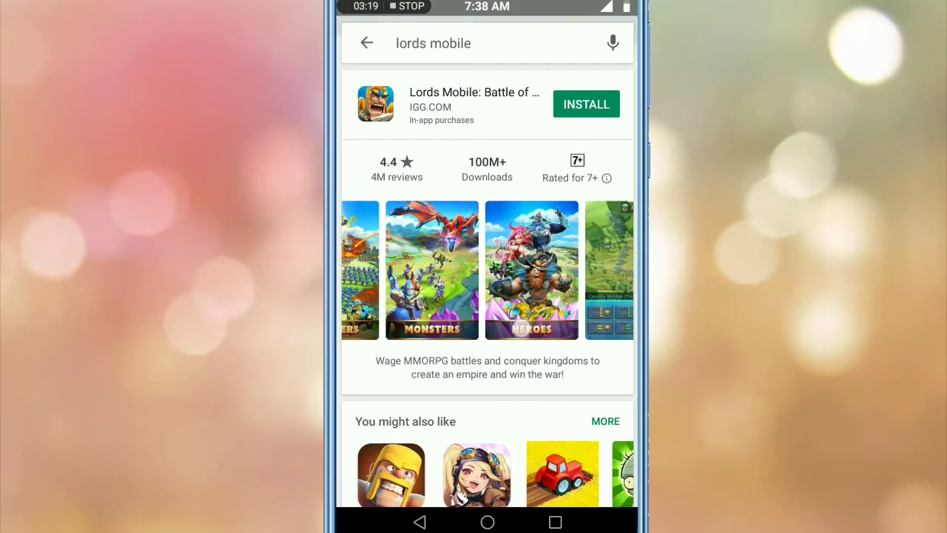
pyautogui.scroll(-2, 563, 310)
pyautogui.scroll(2, 562, 291)
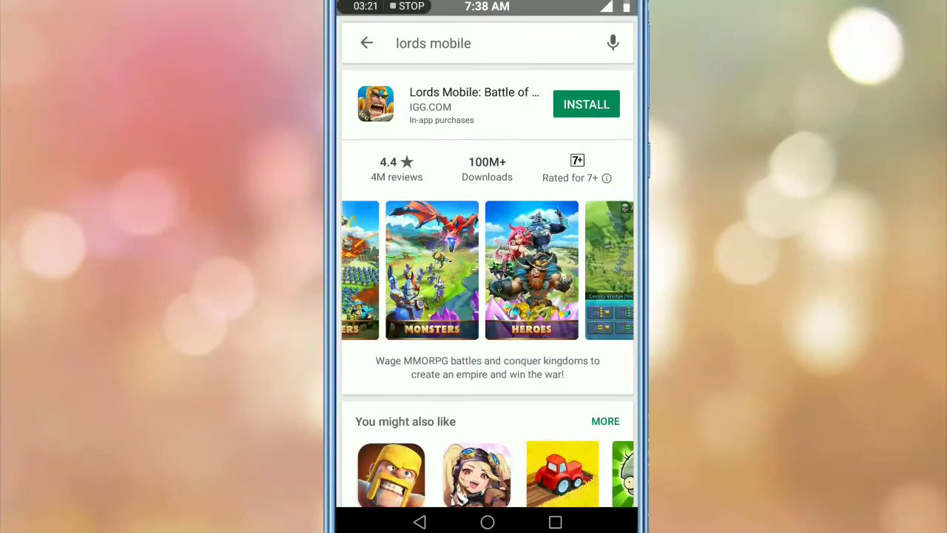
pyautogui.click(488, 522)
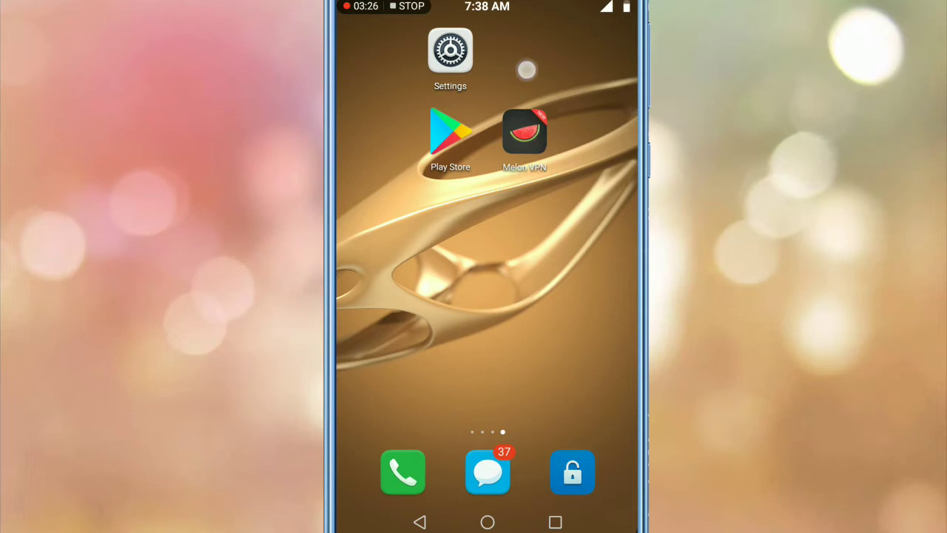
pyautogui.moveTo(525, 132)
pyautogui.mouseDown()
pyautogui.moveTo(536, 45)
pyautogui.moveTo(529, 134)
pyautogui.mouseUp()
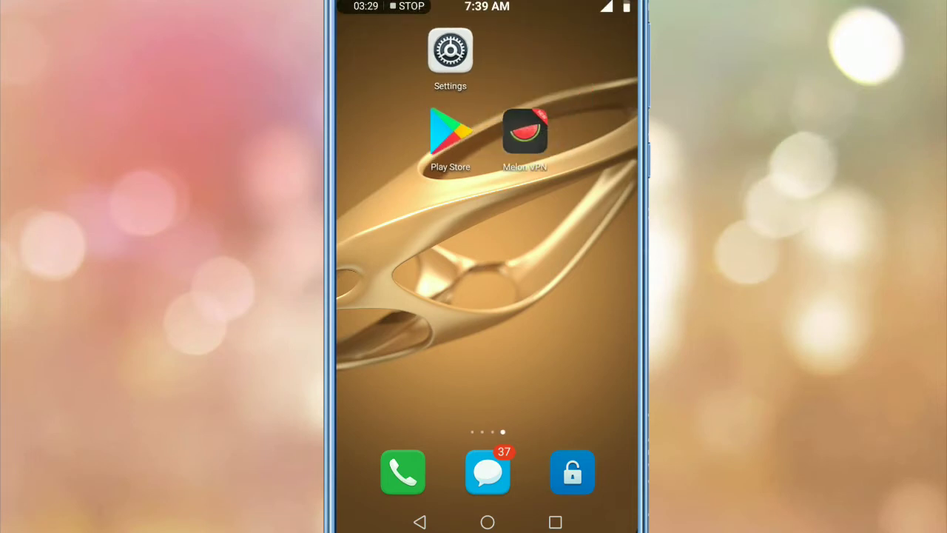